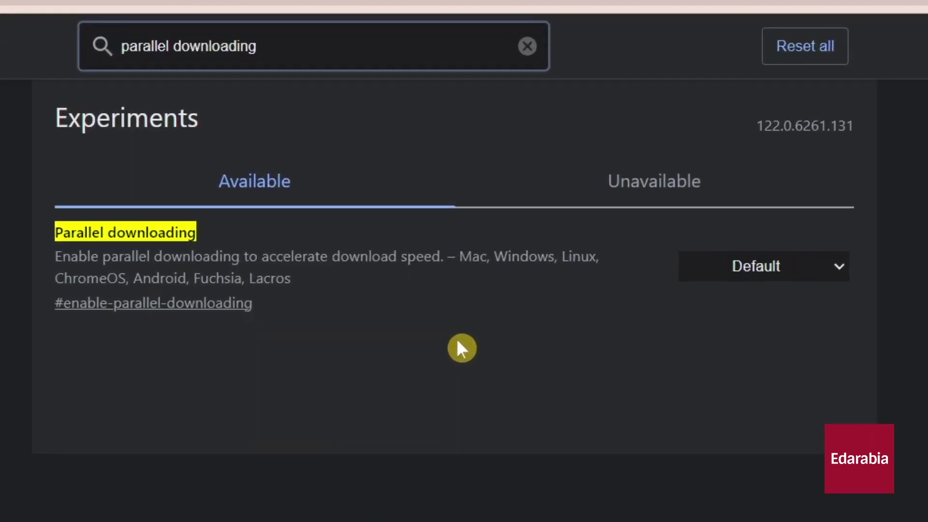
- Open the Parallel downloading flag's choices and cancel the running videoplayback.mp4 download
left_click(827, 267)
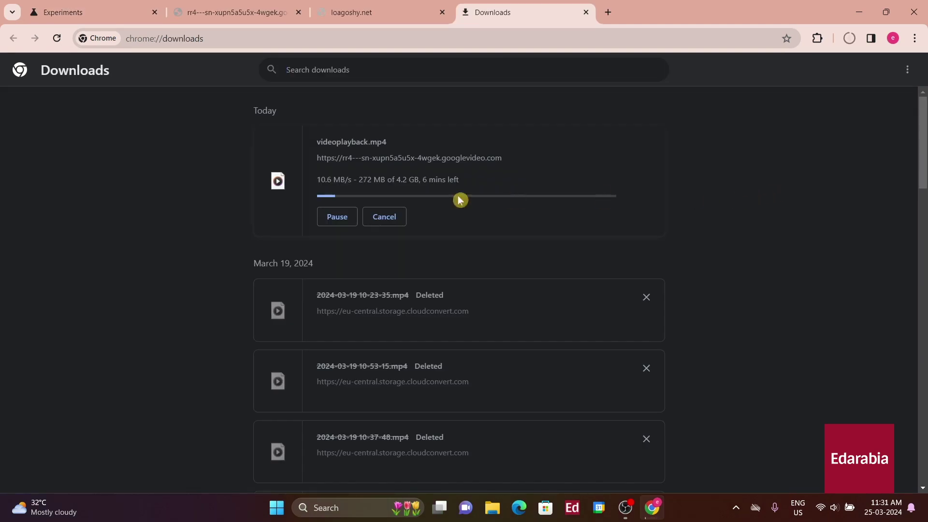
left_click(384, 216)
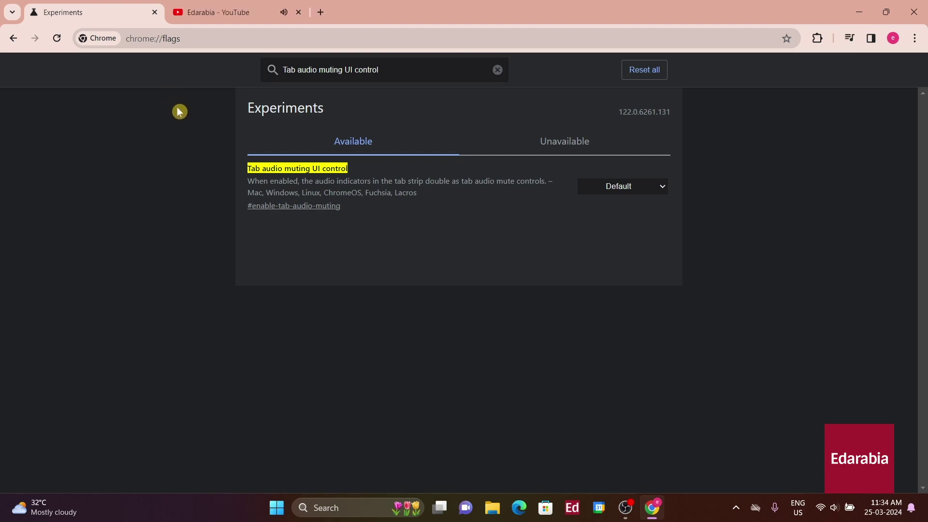
- Set Tab audio muting UI control to Enabled, clear the flag search, and mute the YouTube tab
left_click(286, 17)
left_click(604, 209)
key("Escape")
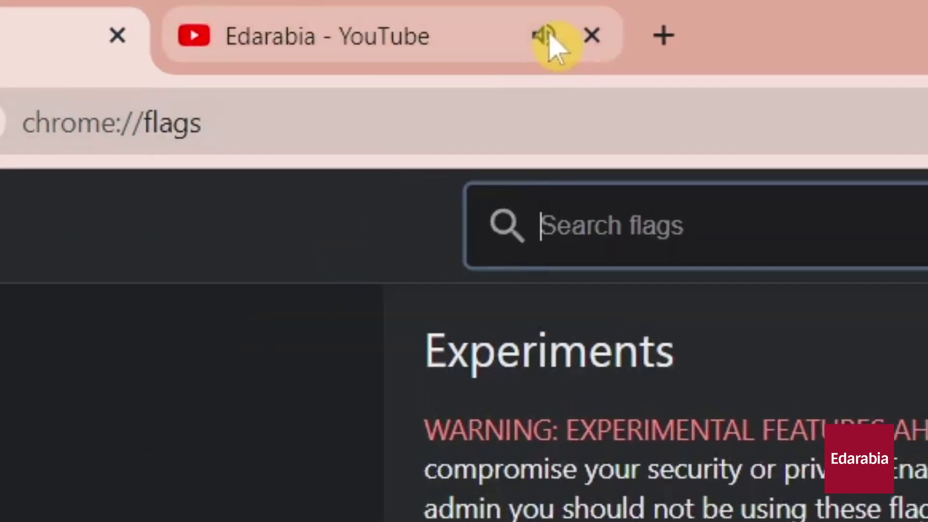
left_click(284, 12)
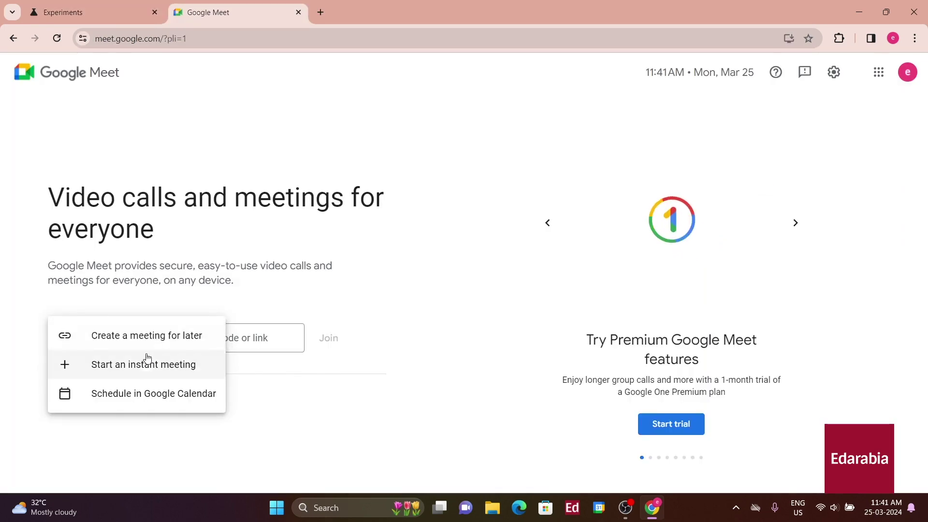
- Start an instant Google Meet meeting to bring up the camera and microphone permission prompt
left_click(145, 362)
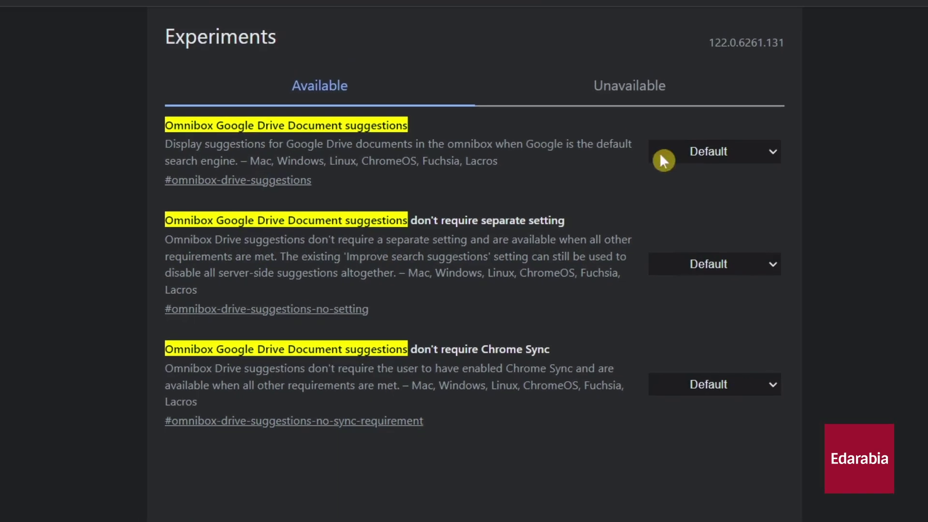
- Set Omnibox Google Drive Document suggestions to Disabled and test 'twitter.' and 'yo' in a new tab
left_click(800, 119)
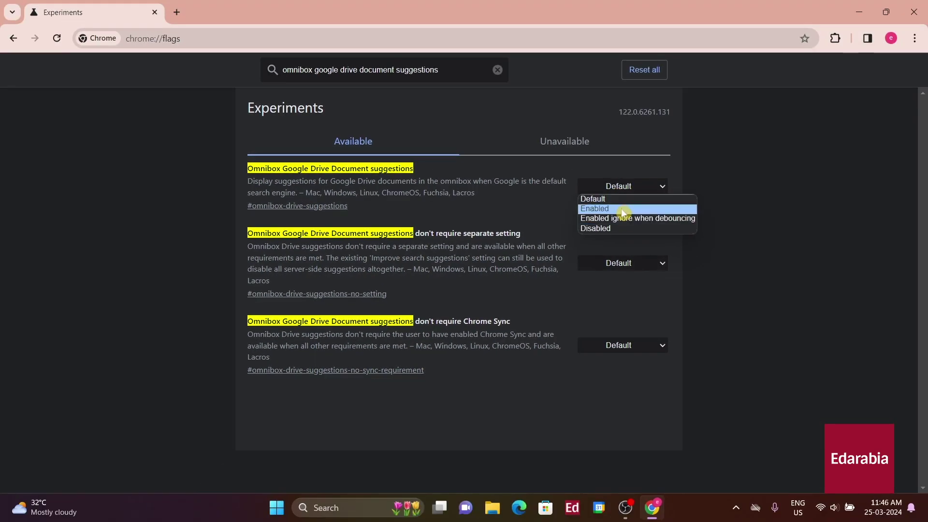
left_click(621, 226)
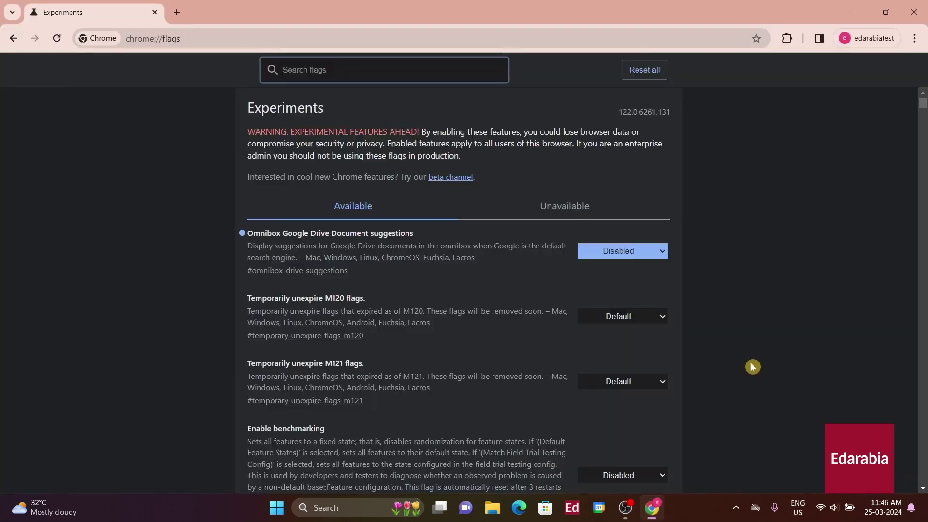
left_click(177, 12)
type("twi")
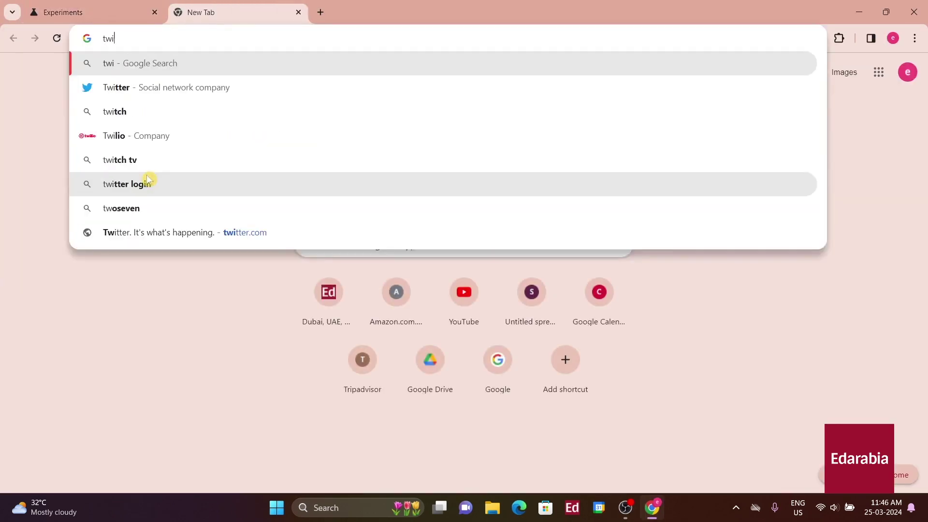
type("tter.")
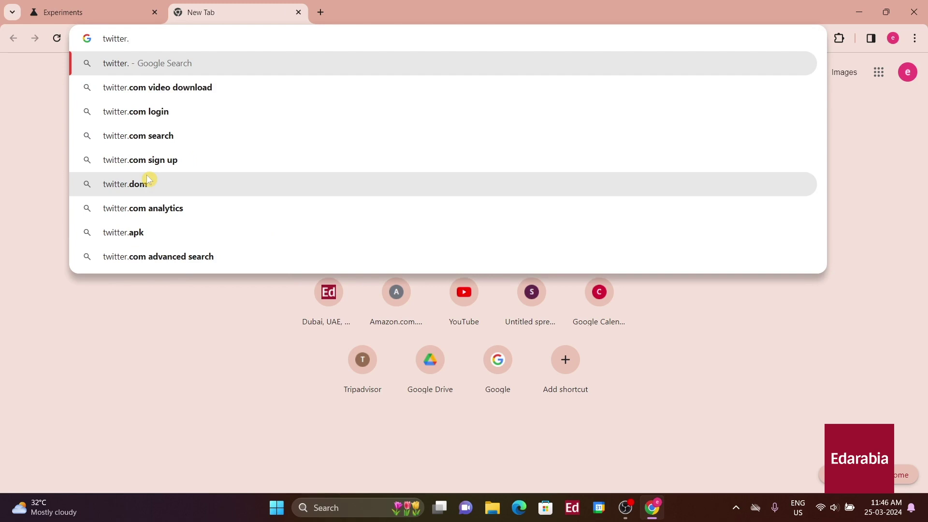
key("BackSpace")
key("BackSpace")
key("BackSpace")
key("BackSpace")
key("BackSpace")
key("BackSpace")
key("BackSpace")
key("BackSpace")
type("yo")
- Switch the Drive suggestions flag to Enabled and retest suggestions with 'you', 'twitte' and 'y'
left_click(135, 13)
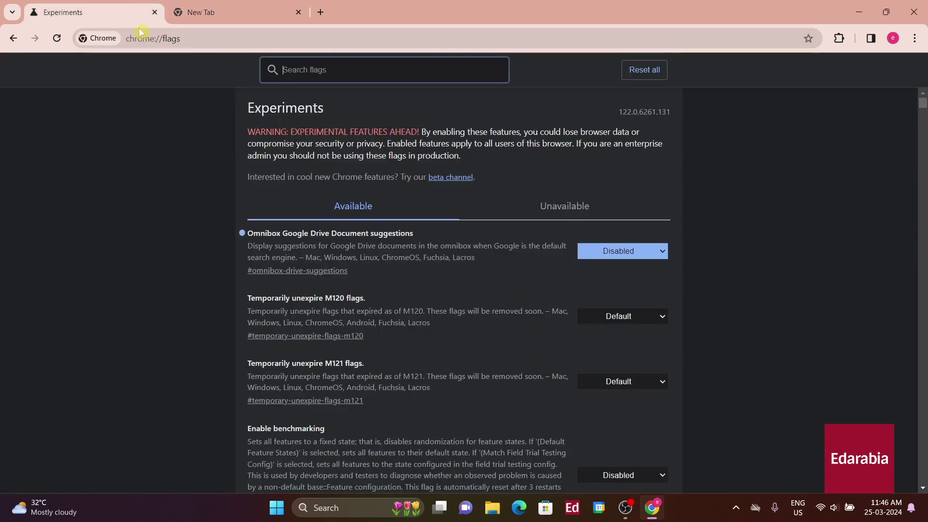
left_click(622, 250)
left_click(609, 272)
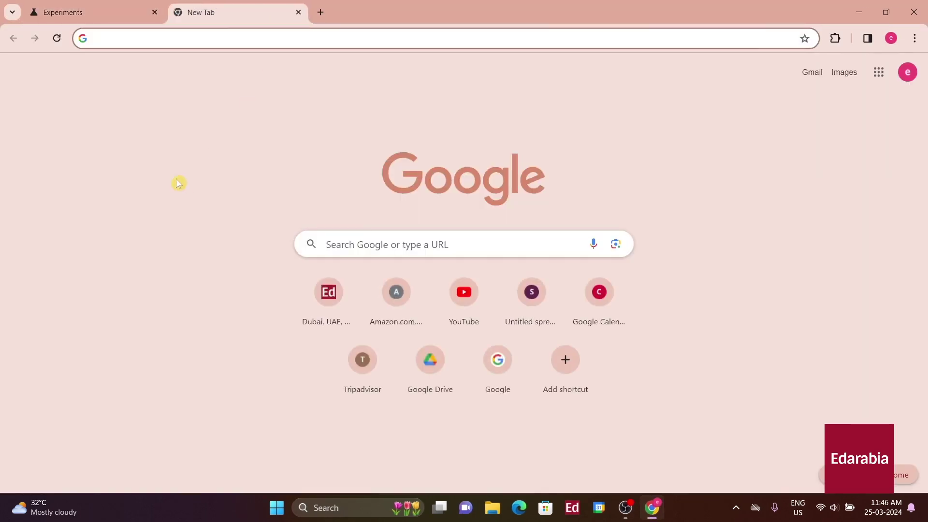
type("you")
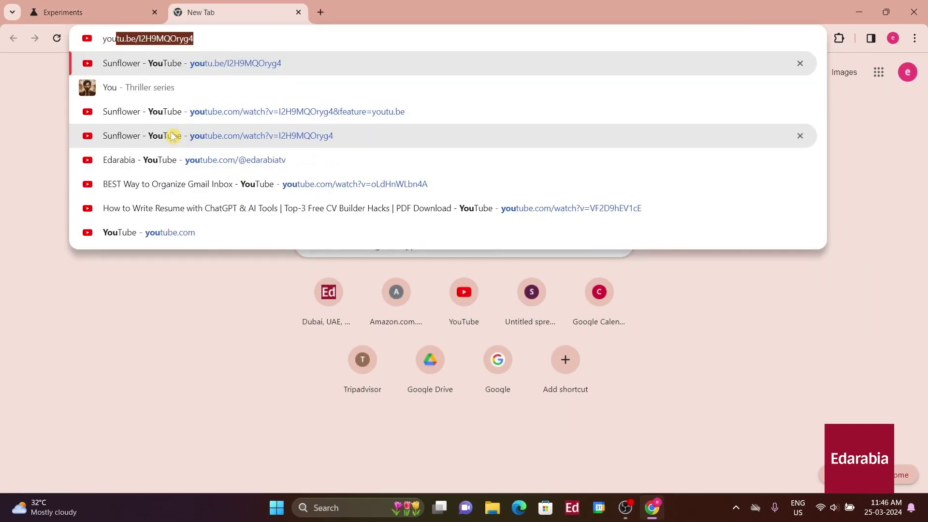
key("BackSpace")
key("BackSpace")
key("BackSpace")
key("BackSpace")
type("twitte")
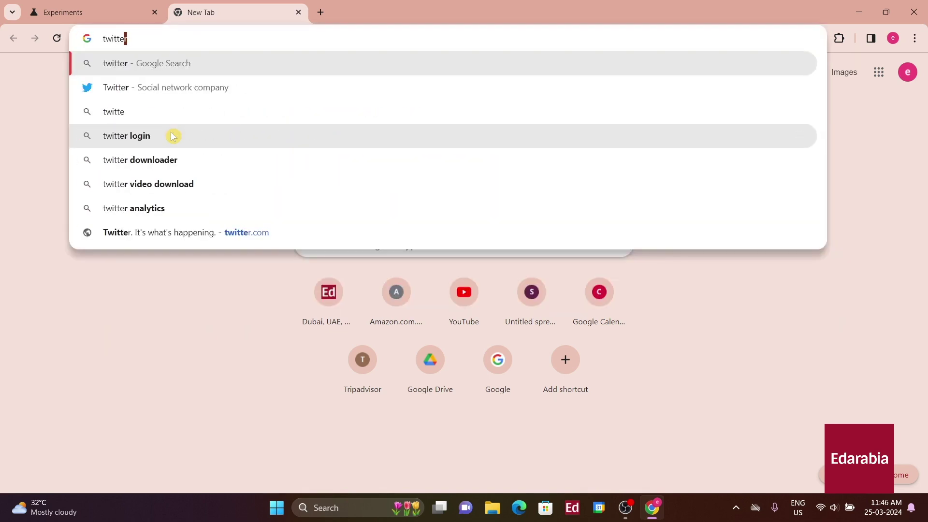
key("BackSpace")
key("BackSpace")
key("BackSpace")
key("BackSpace")
key("BackSpace")
key("BackSpace")
key("BackSpace")
type("y")
key("BackSpace")
key("BackSpace")
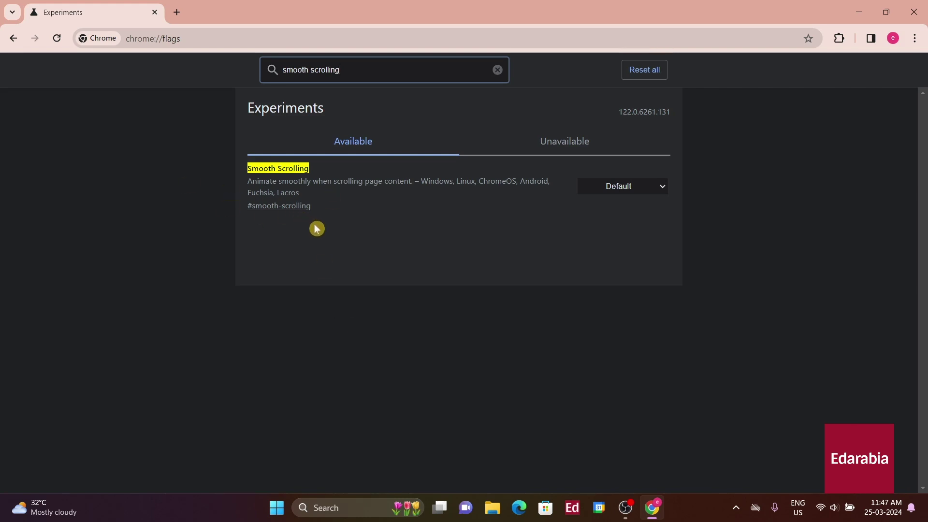
left_click(498, 70)
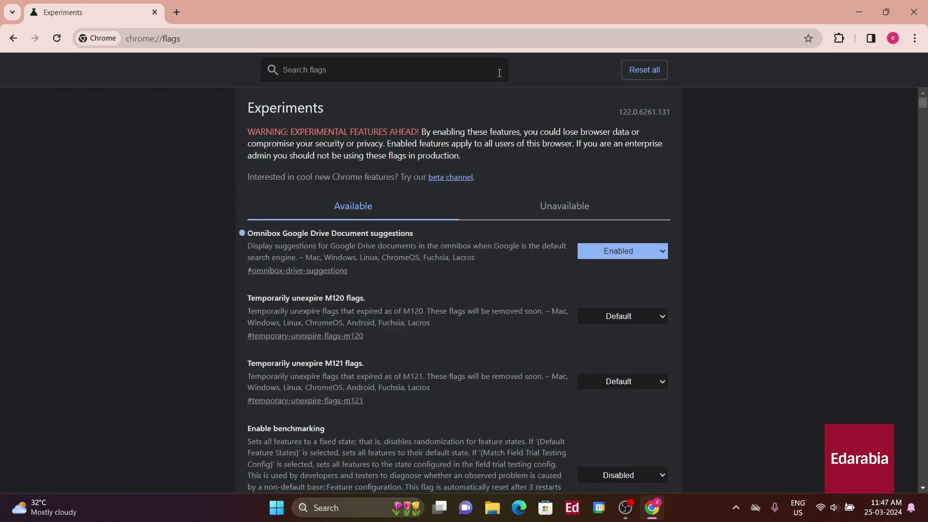
scroll(706, 232, "down", 20)
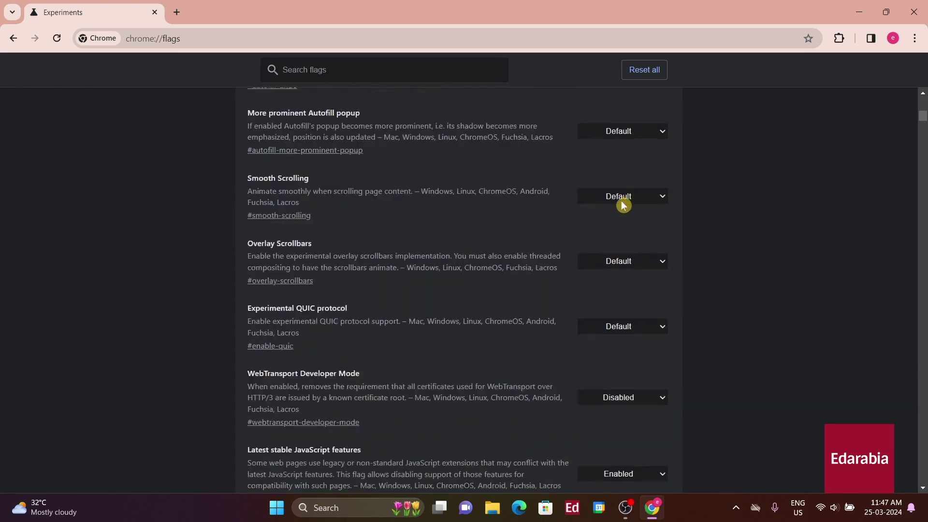
scroll(621, 203, "up", 8)
scroll(553, 185, "up", 15)
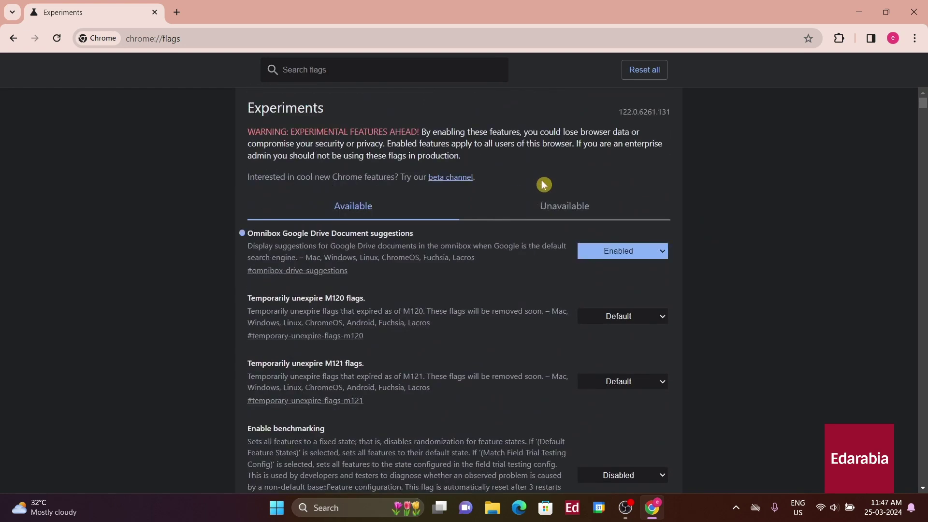
left_click(432, 62)
type("smooth")
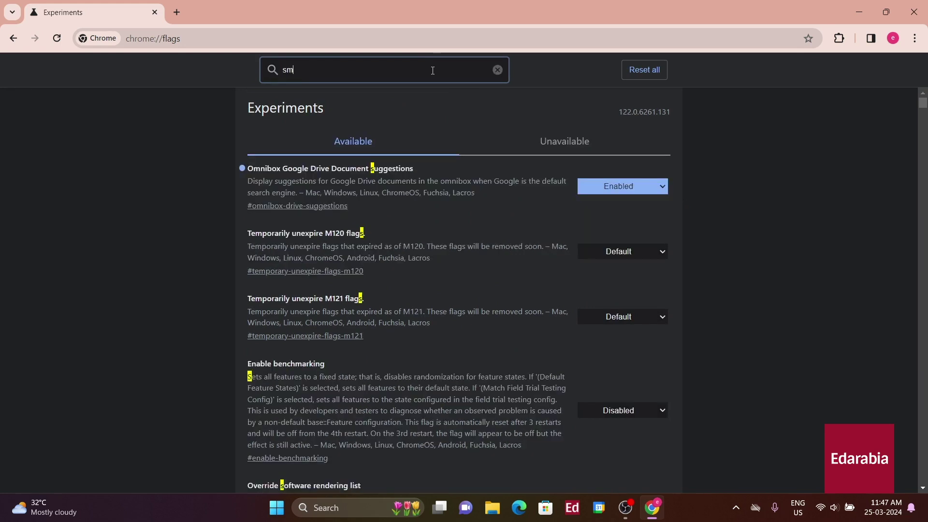
left_click(623, 186)
left_click(624, 207)
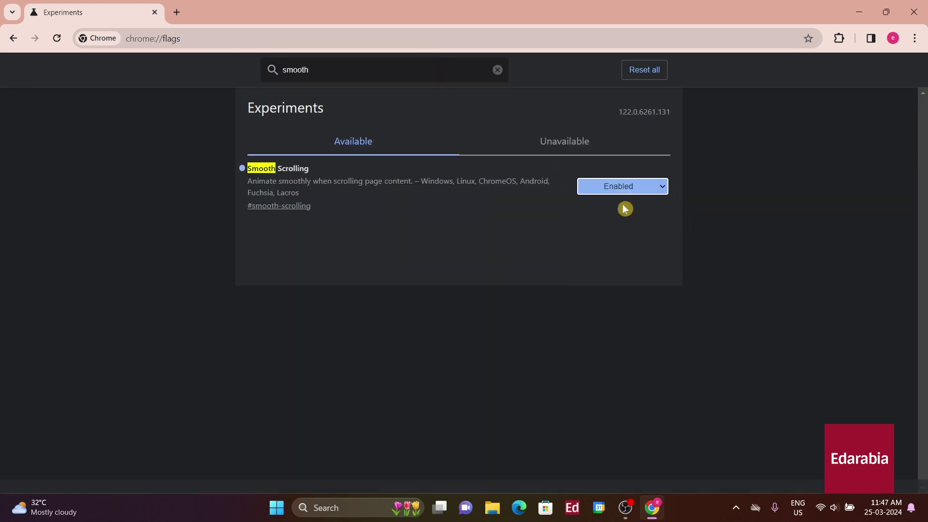
left_click(901, 468)
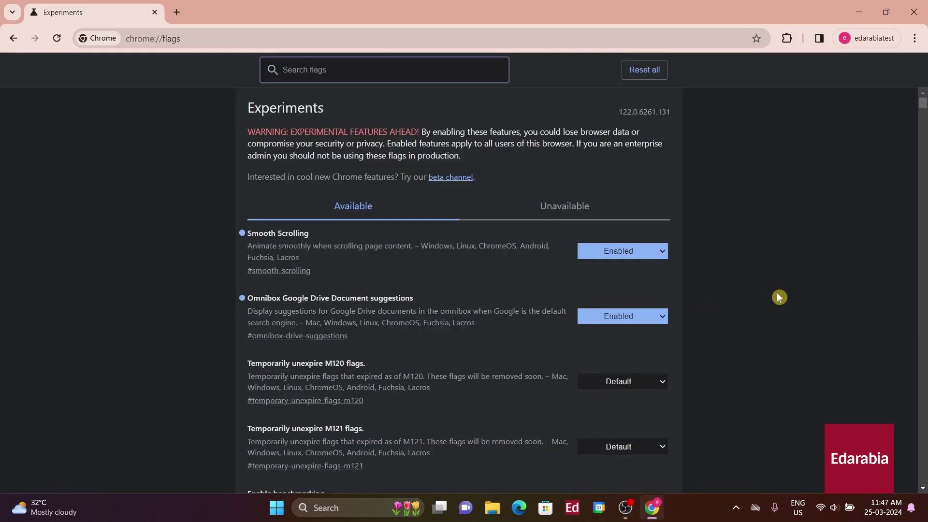
scroll(775, 296, "down", 15)
scroll(773, 296, "down", 20)
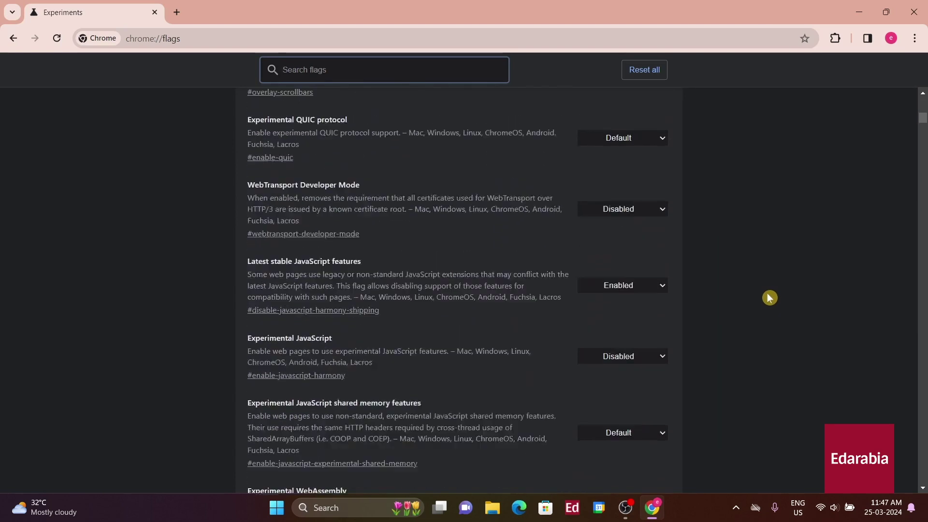
scroll(916, 154, "down", 20)
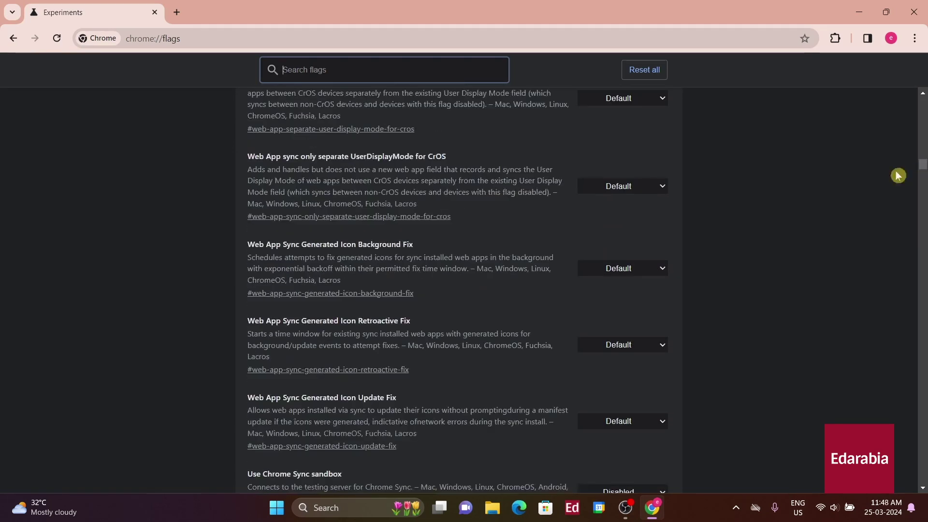
scroll(827, 268, "down", 3)
scroll(810, 263, "up", 20)
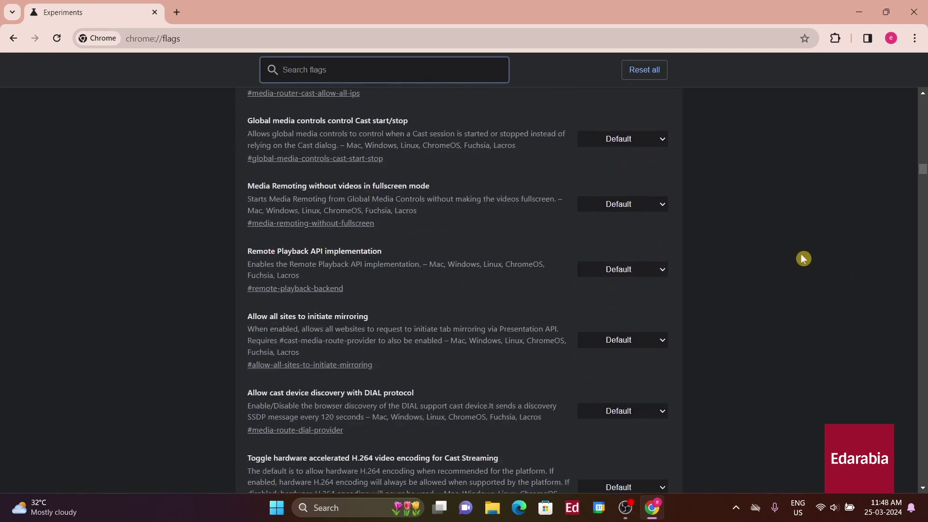
scroll(796, 249, "up", 20)
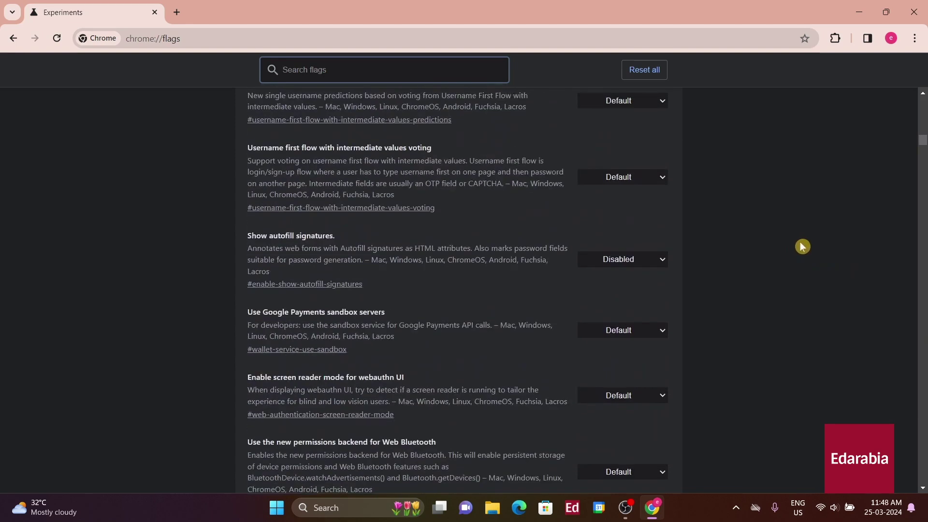
scroll(727, 223, "up", 20)
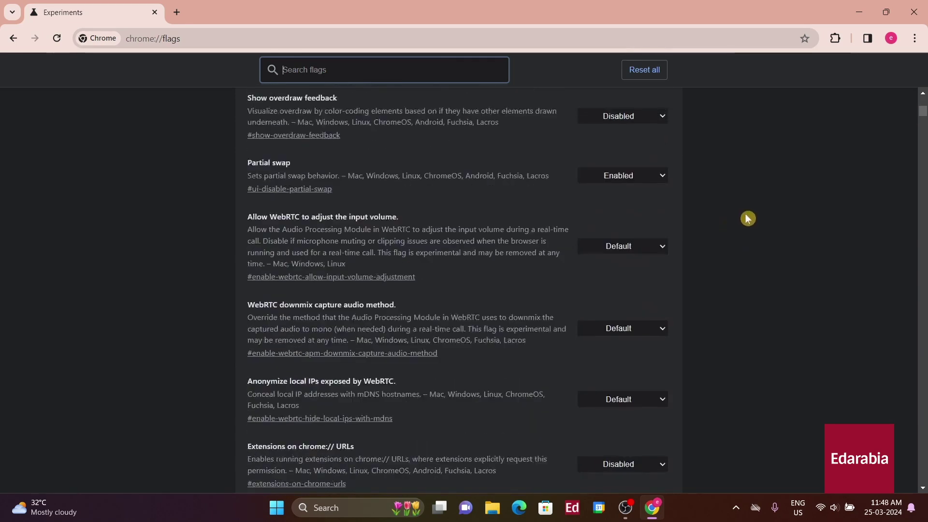
left_click(648, 245)
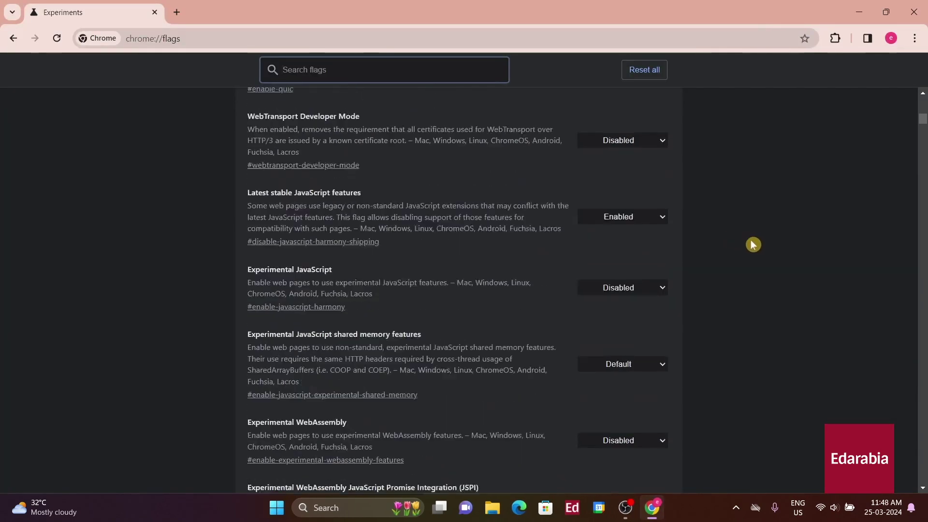
left_click_drag(916, 189, 913, 95)
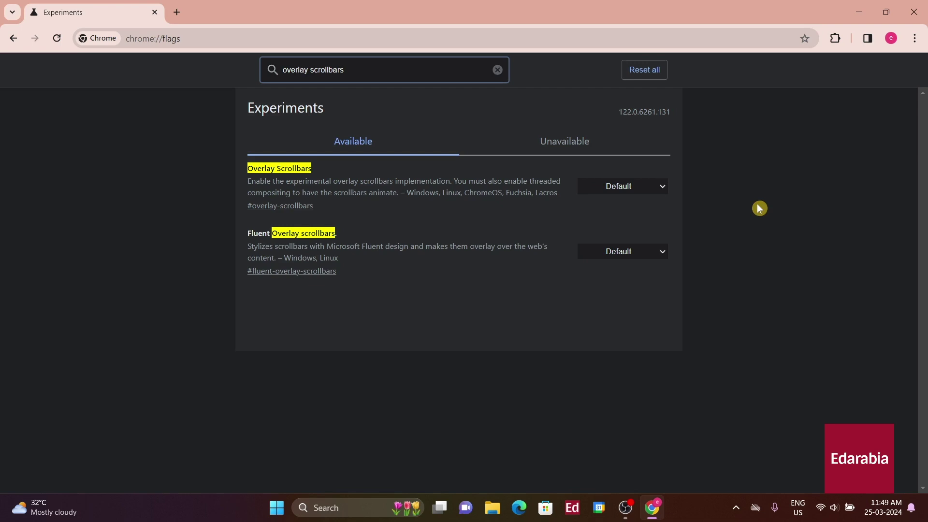
- Clear the Overlay Scrollbars search text and duplicate the Experiments tab, closing the extra new tab
left_click_drag(231, 170, 376, 213)
left_click(188, 184)
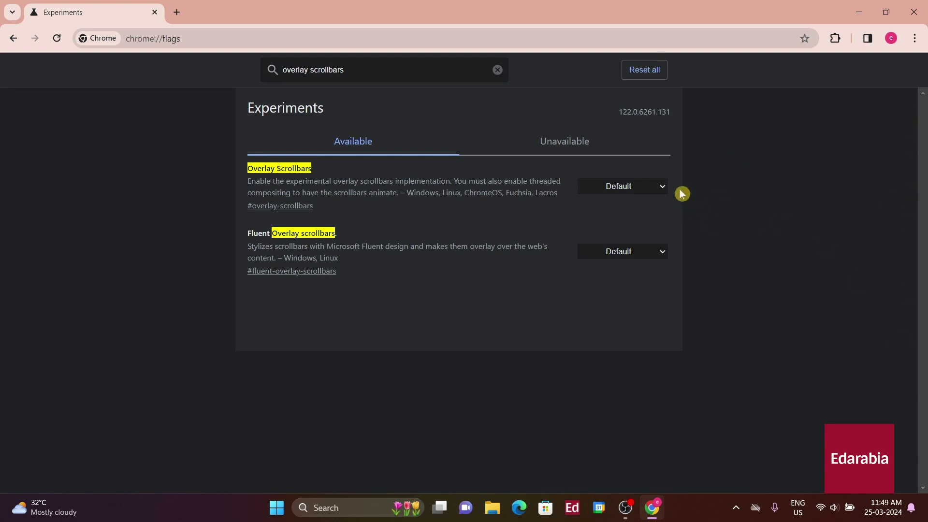
left_click(178, 14)
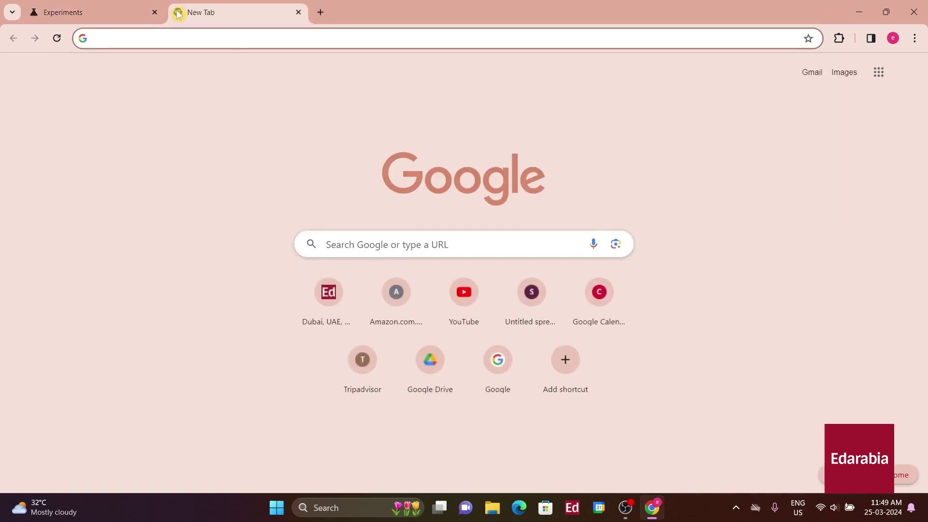
left_click(145, 12)
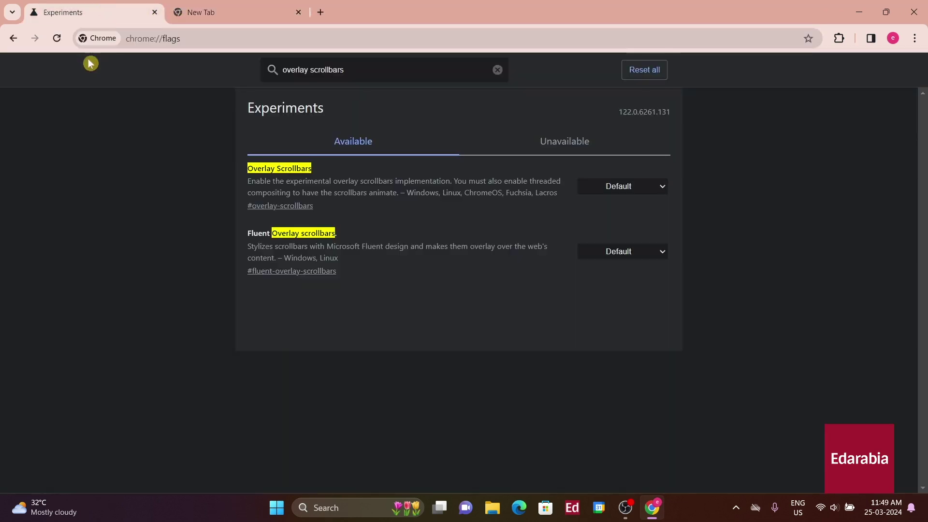
right_click(105, 10)
left_click(176, 112)
left_click(345, 12)
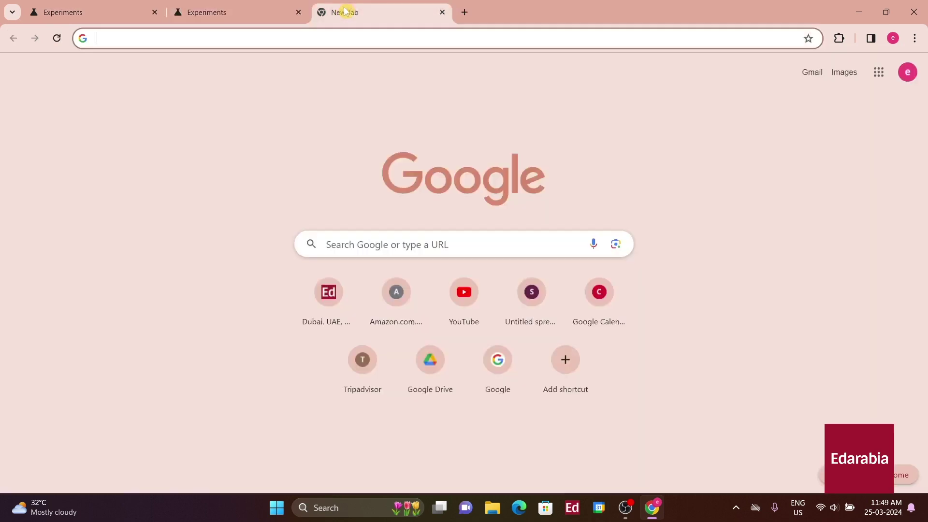
left_click(442, 13)
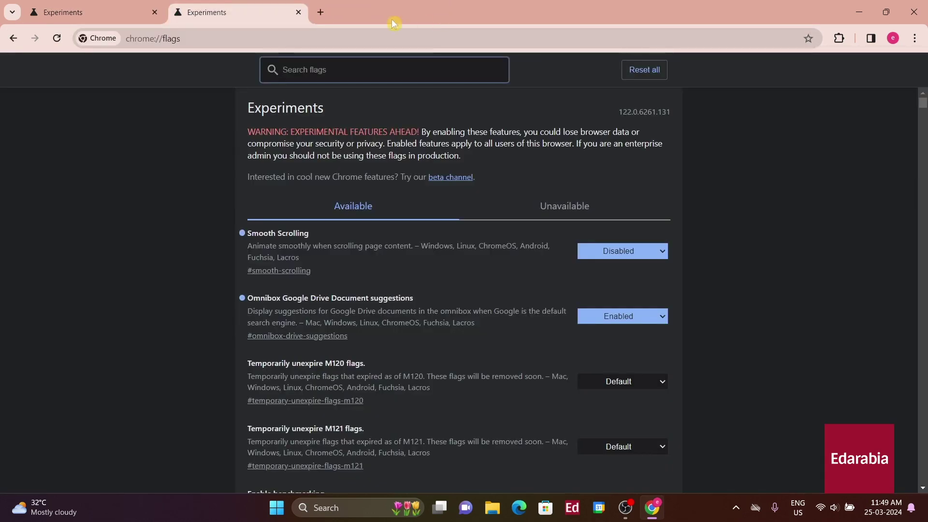
- Back on the first Experiments tab, set Overlay Scrollbars to Enabled
scroll(902, 196, "down", 10)
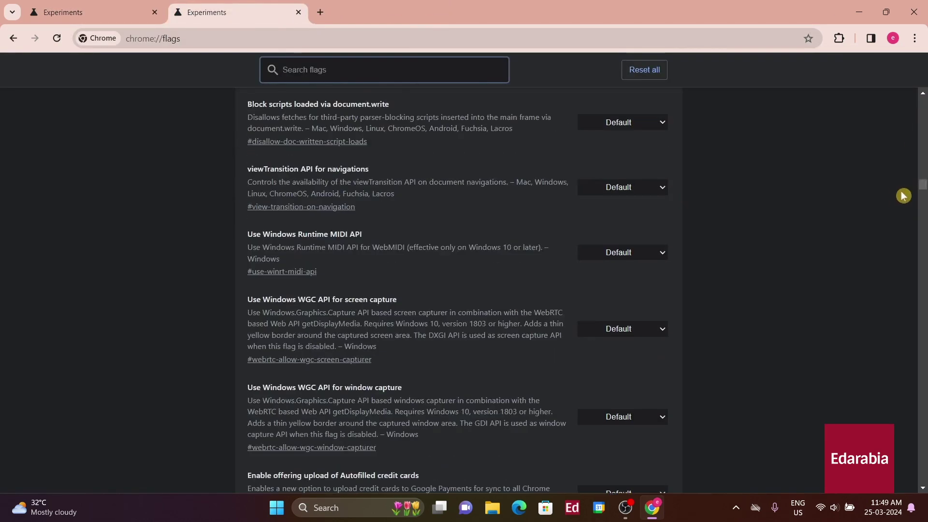
scroll(903, 196, "down", 5)
left_click(12, 13)
left_click(73, 99)
left_click(656, 188)
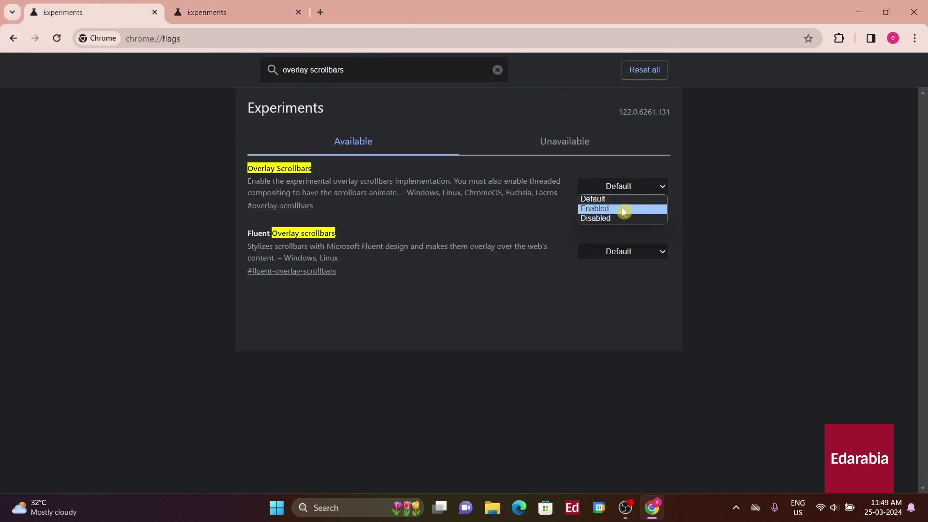
left_click(624, 209)
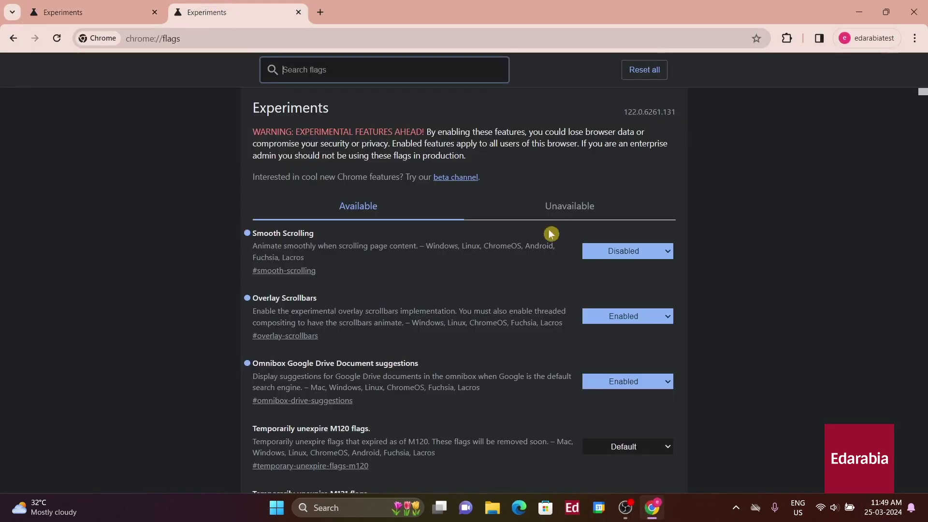
- Scroll the flags list and drag its slim overlay scrollbar
scroll(890, 131, "down", 10)
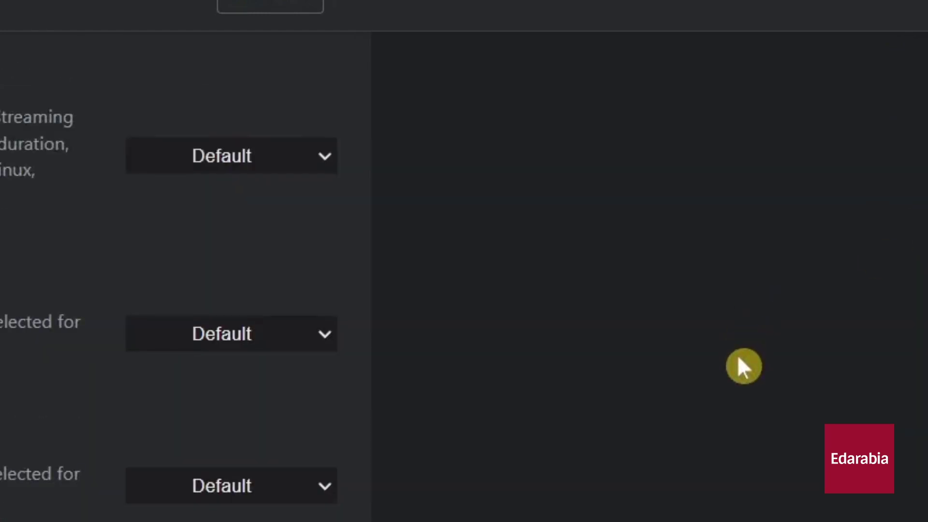
scroll(815, 349, "down", 3)
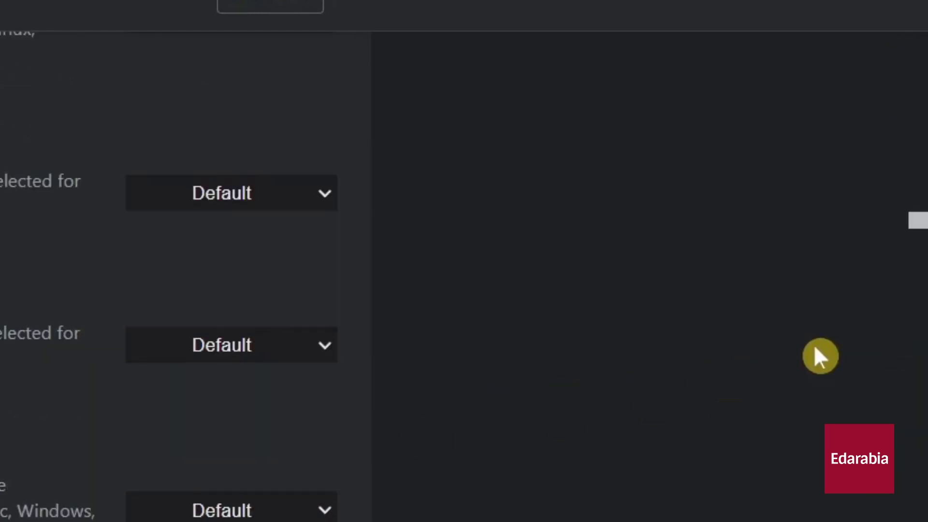
scroll(893, 242, "down", 5)
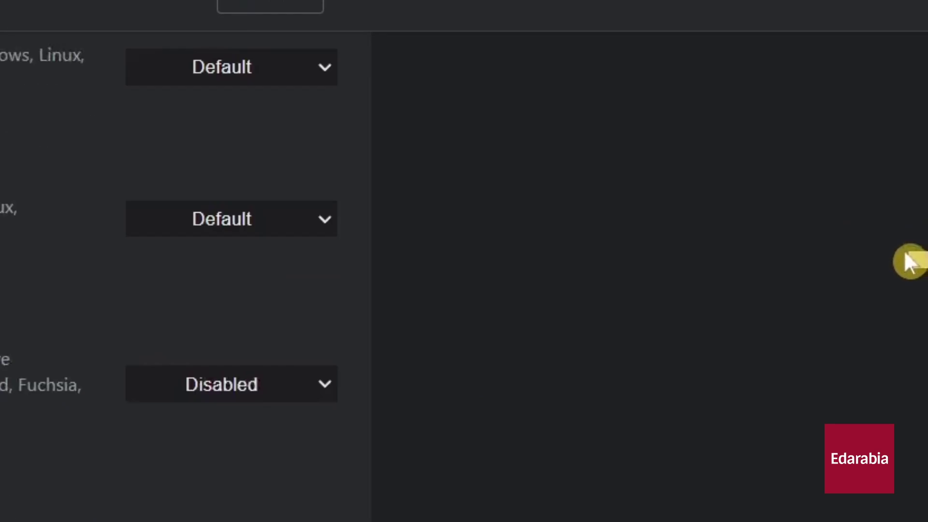
left_click_drag(911, 261, 918, 348)
scroll(590, 173, "down", 2)
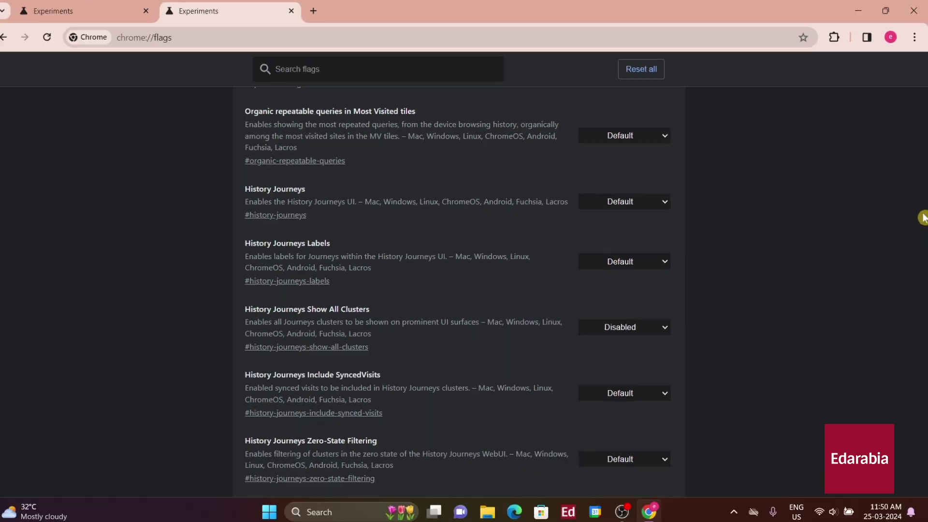
scroll(889, 367, "down", 2)
scroll(518, 193, "down", 1)
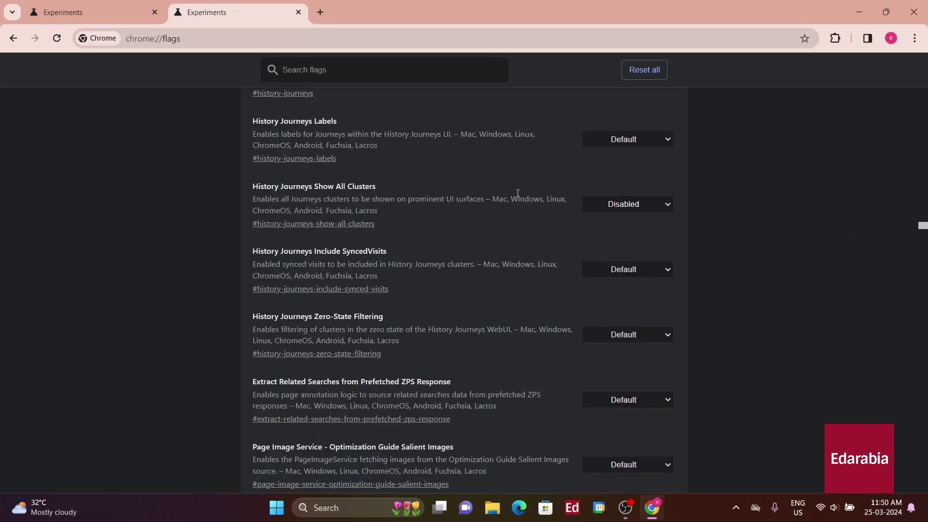
scroll(517, 192, "up", 1)
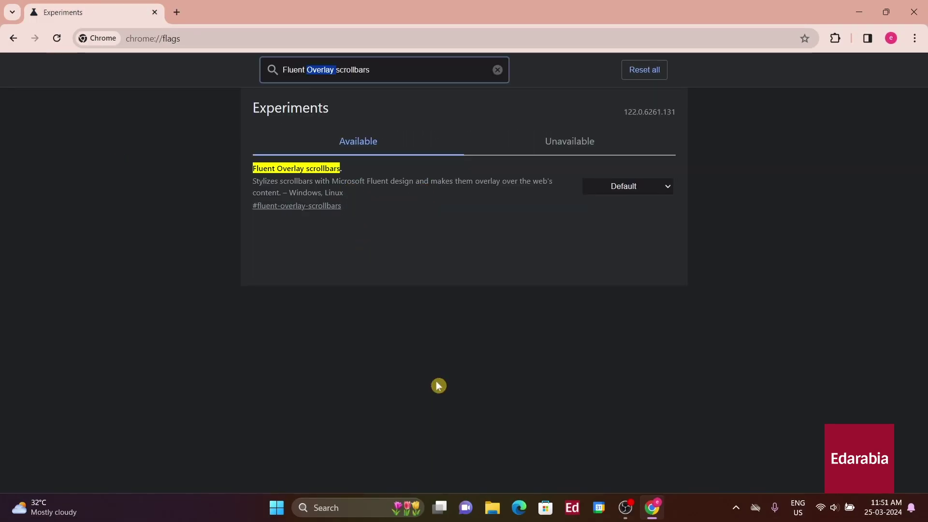
- Set both Fluent scrollbars and Fluent Overlay scrollbars to Enabled
left_click(627, 182)
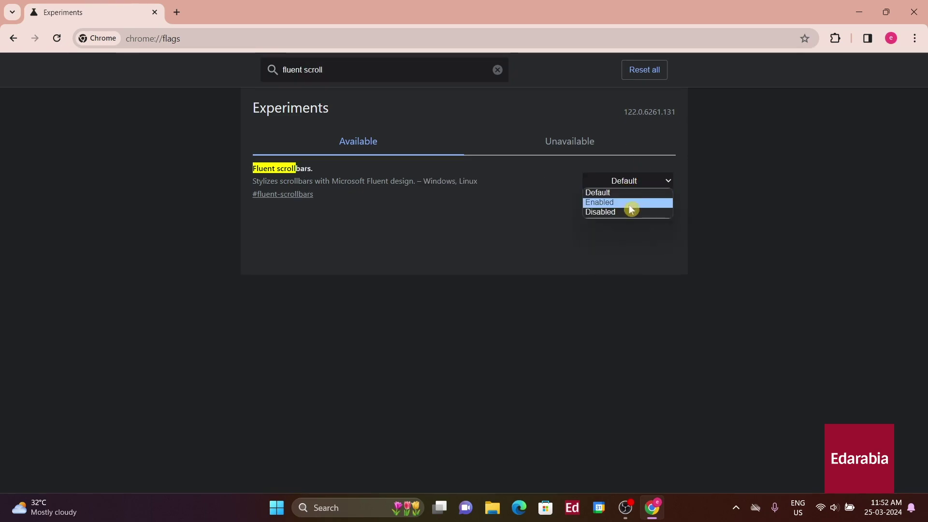
left_click(628, 202)
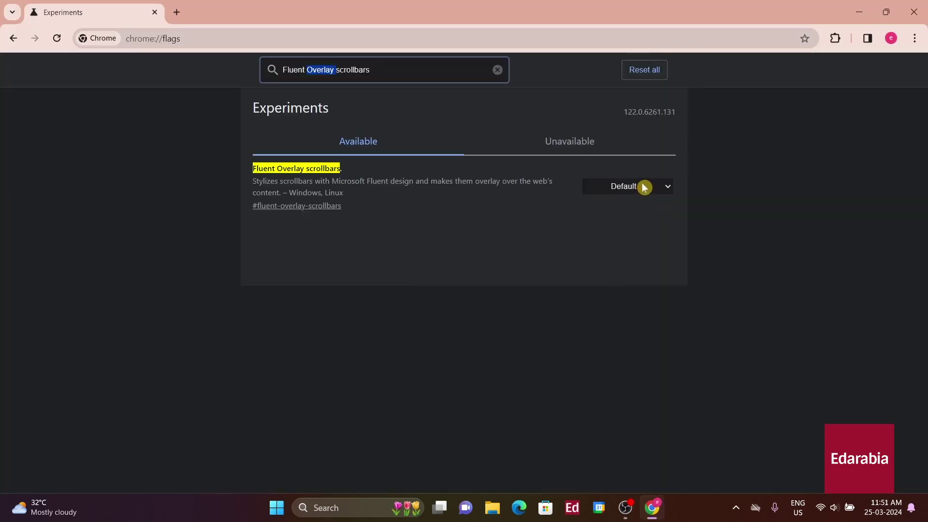
left_click(643, 187)
left_click(640, 209)
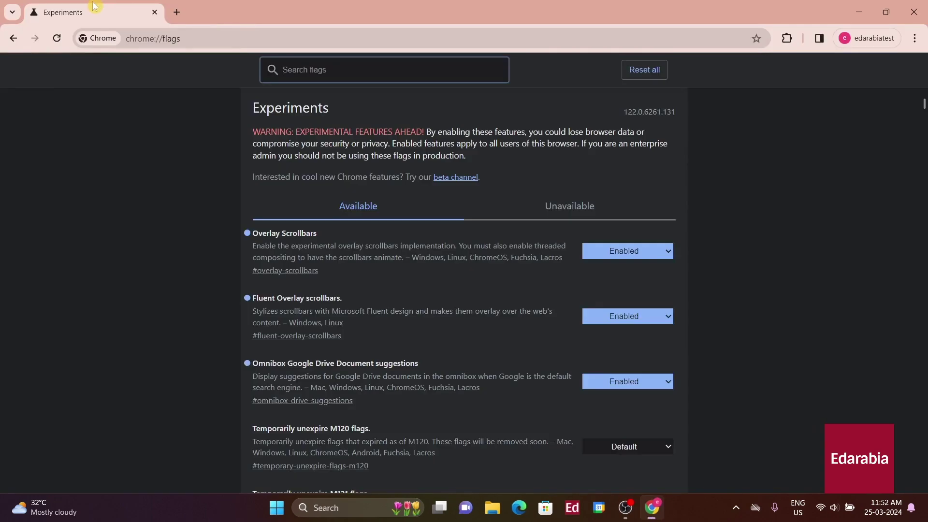
- Scroll the flags page and drag the scrollbar to see the fluent scrollbar style
right_click(103, 12)
scroll(912, 195, "down", 5)
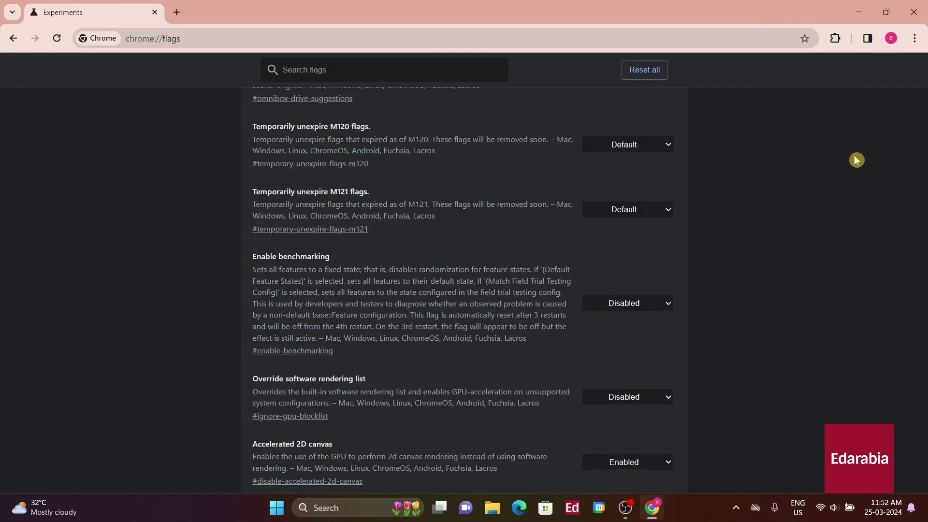
scroll(921, 153, "down", 20)
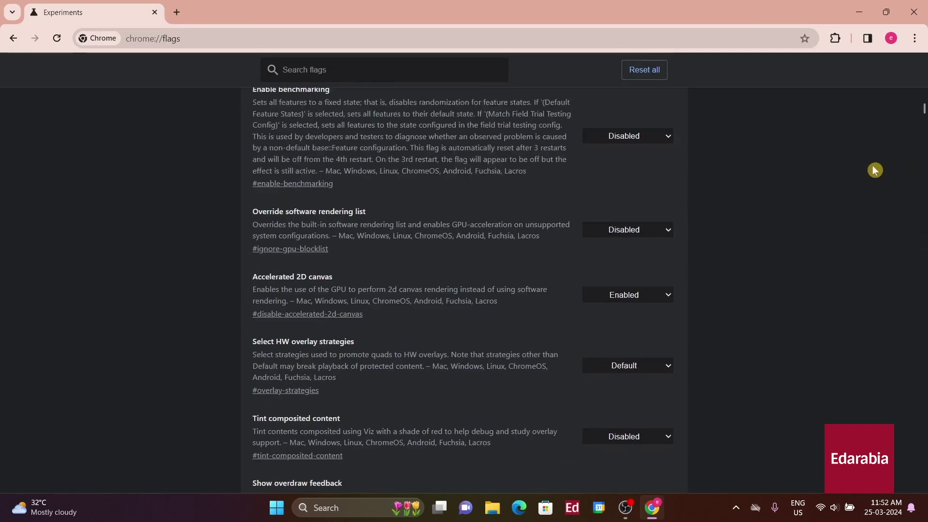
scroll(905, 251, "down", 20)
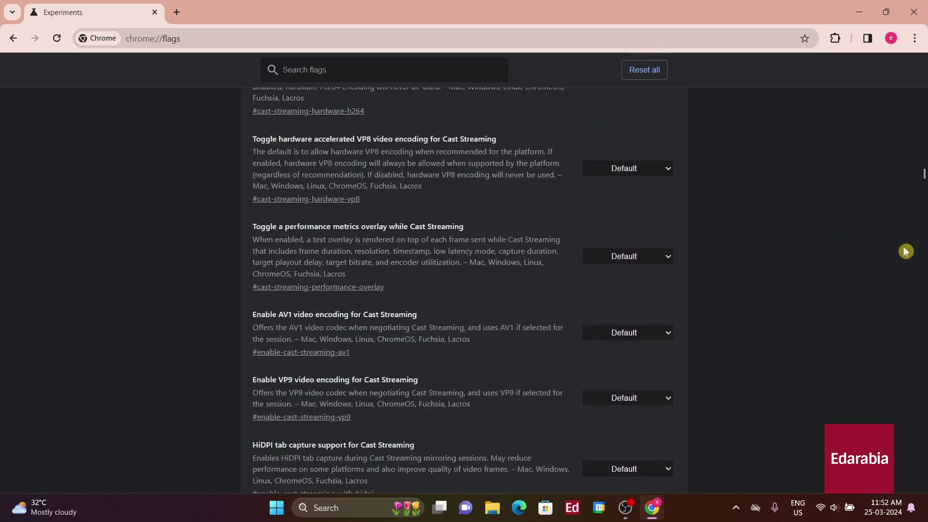
left_click_drag(922, 285, 913, 83)
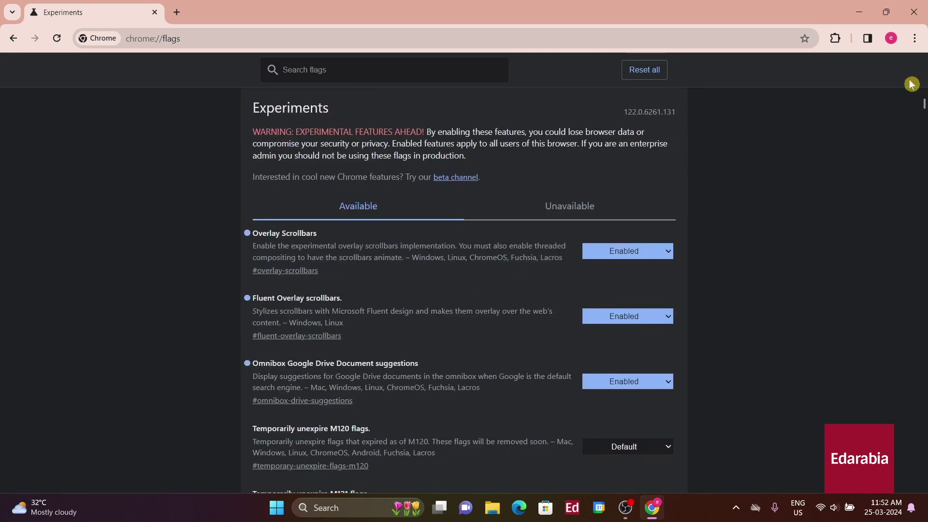
- Set Overlay Scrollbars back to Default and scroll through the flags list
left_click(641, 254)
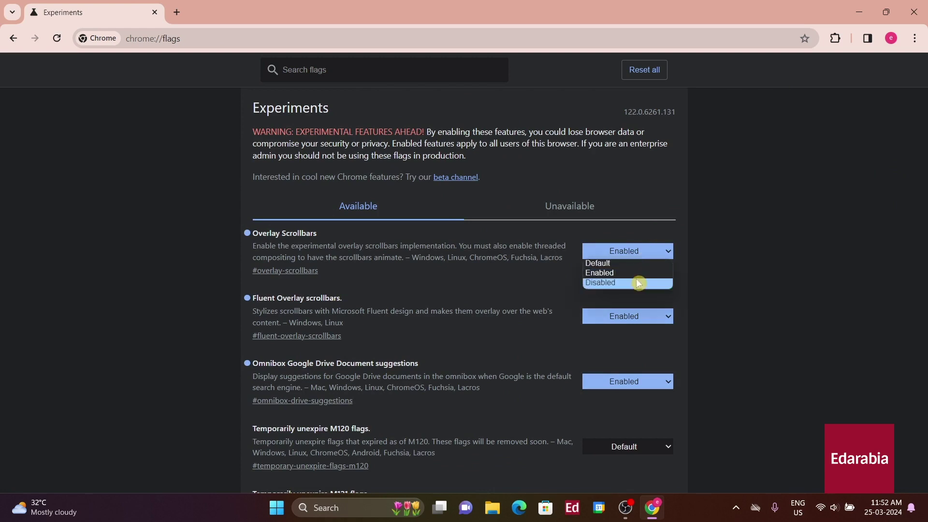
left_click(633, 264)
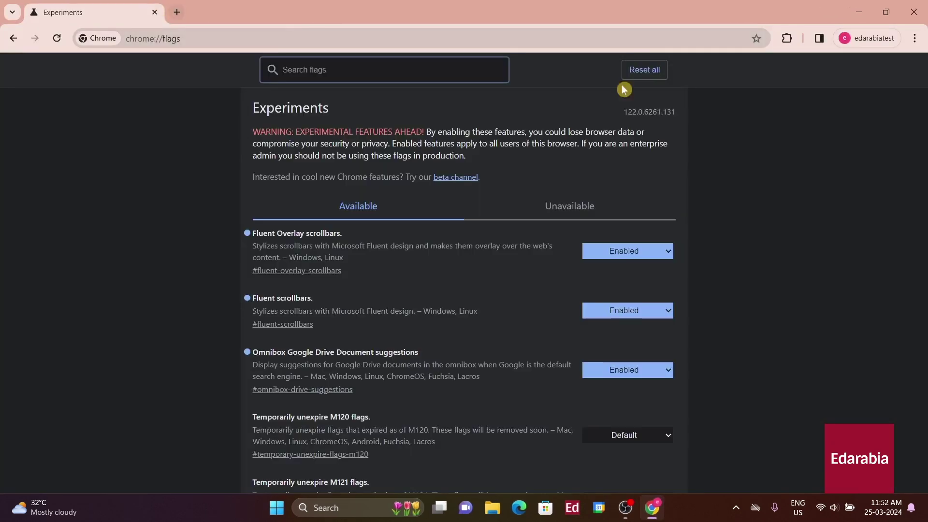
scroll(799, 190, "down", 4)
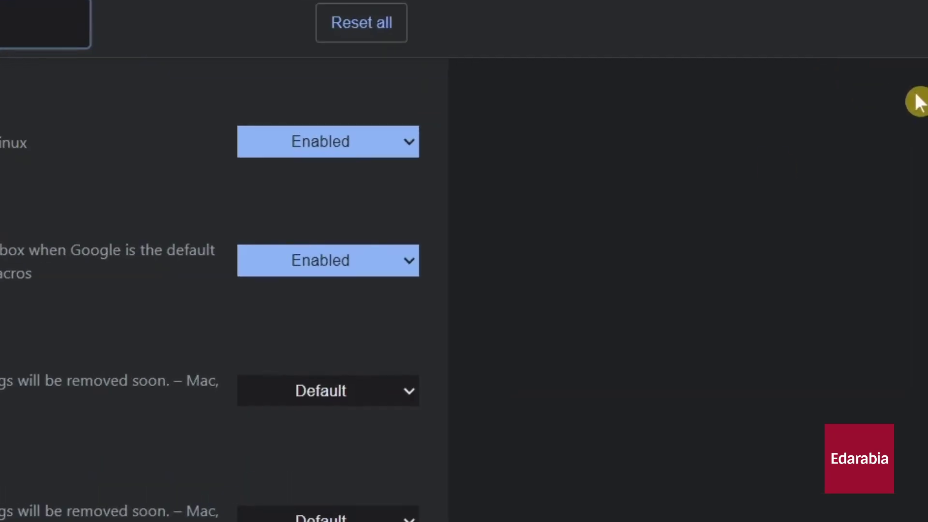
scroll(907, 221, "down", 5)
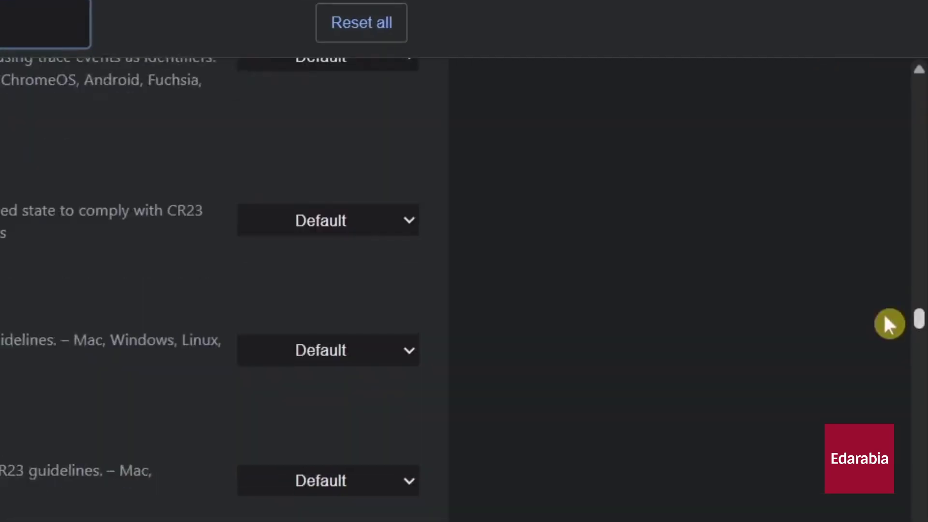
left_click_drag(888, 323, 918, 73)
scroll(924, 321, "down", 5)
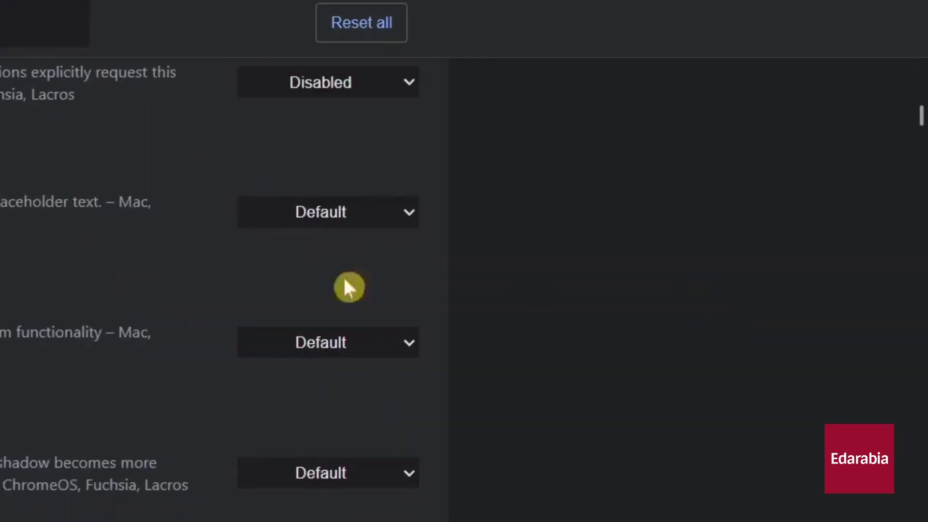
scroll(923, 325, "down", 5)
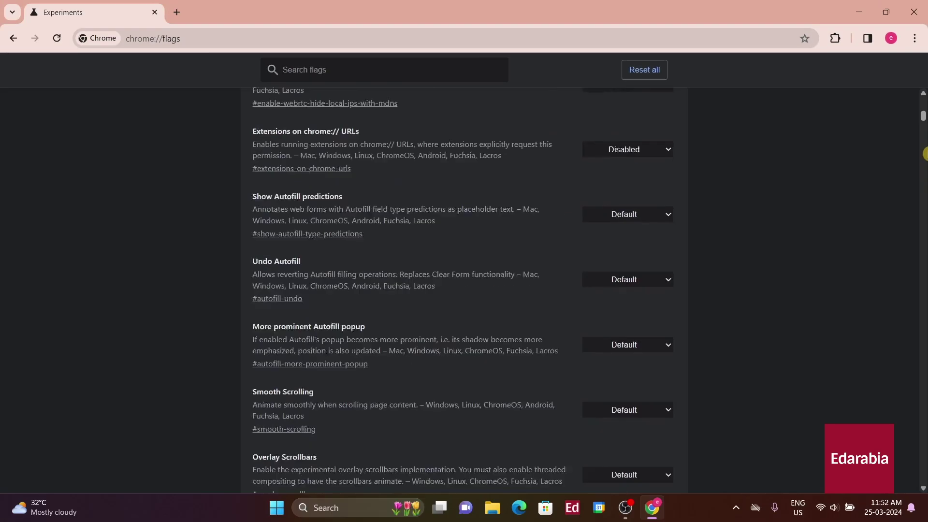
scroll(922, 153, "up", 10)
- Set Fluent Overlay scrollbars back to Default and relaunch Chrome
left_click(665, 251)
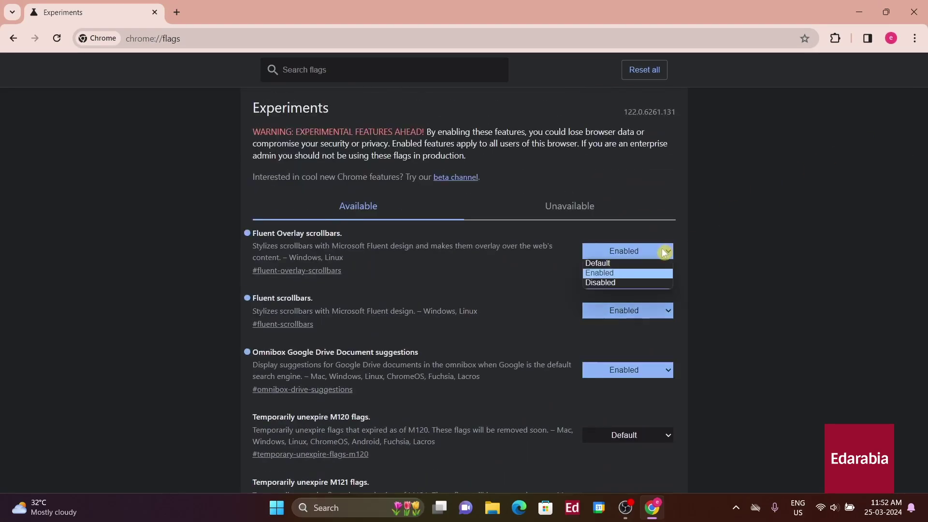
left_click(648, 263)
left_click(900, 465)
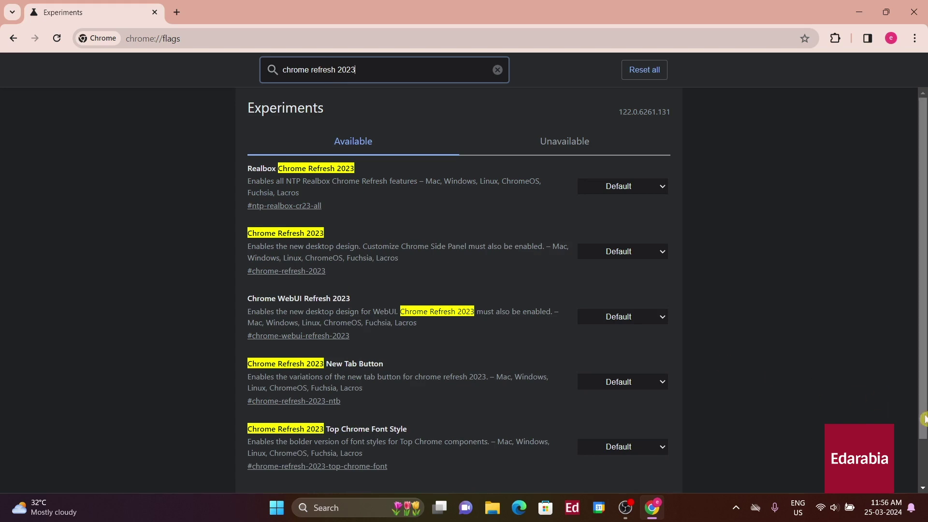
- With the Chrome Refresh 2023 experiments listed, open another new tab in the refreshed window
left_click(842, 385)
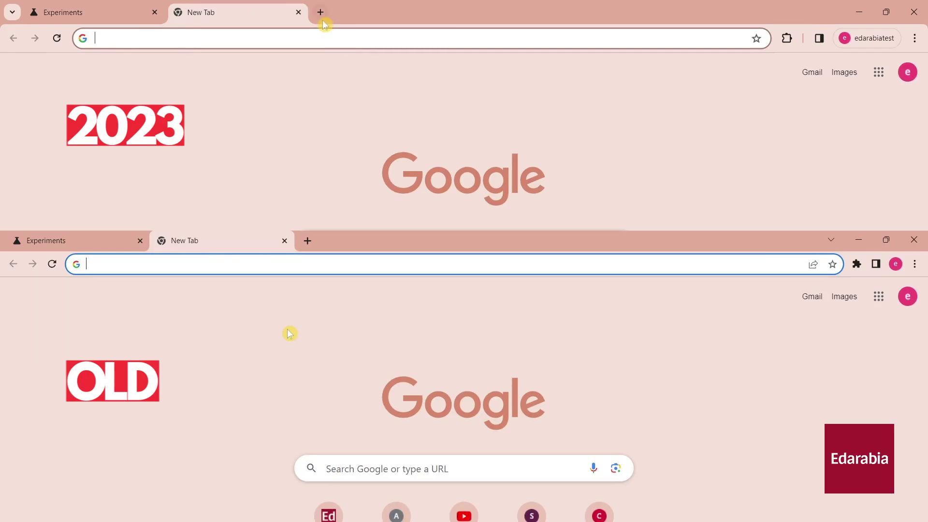
left_click(319, 15)
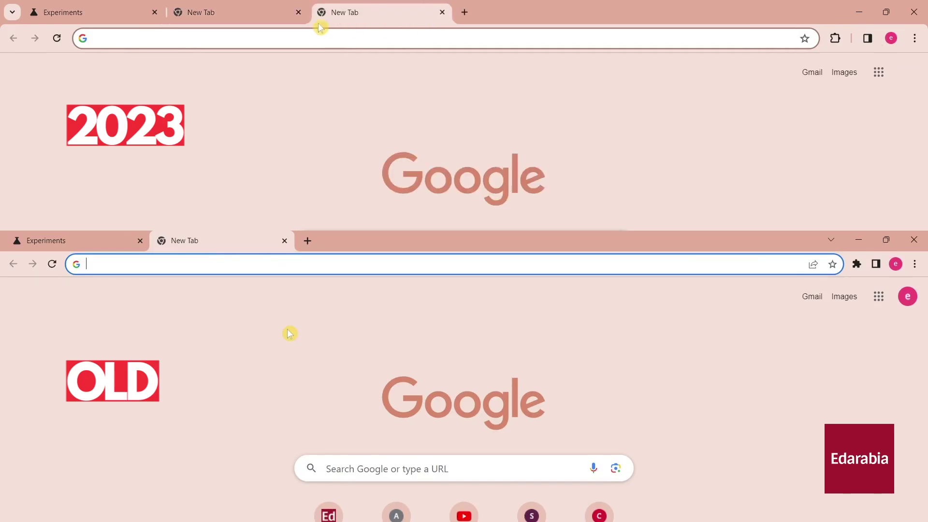
- Add, switch and close tabs in both windows, including the YouTube tab, to compare tab strips
left_click(250, 13)
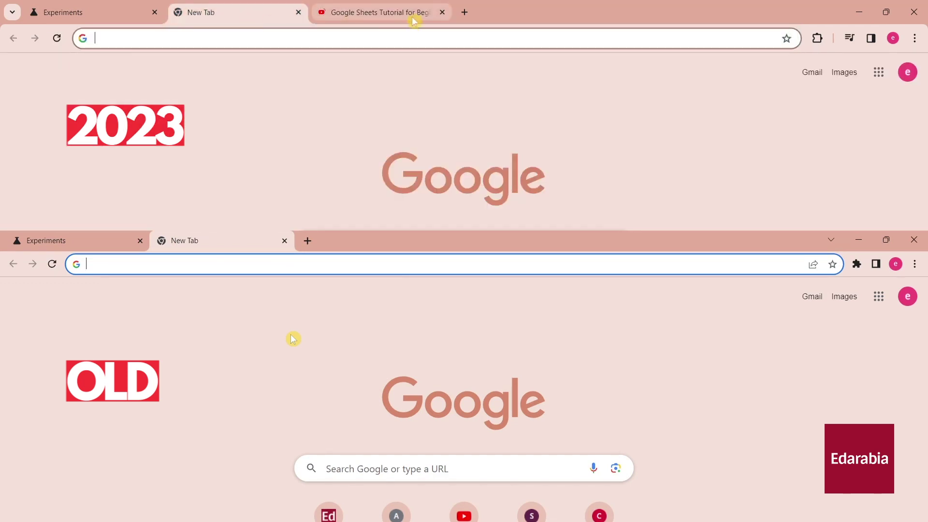
left_click(465, 13)
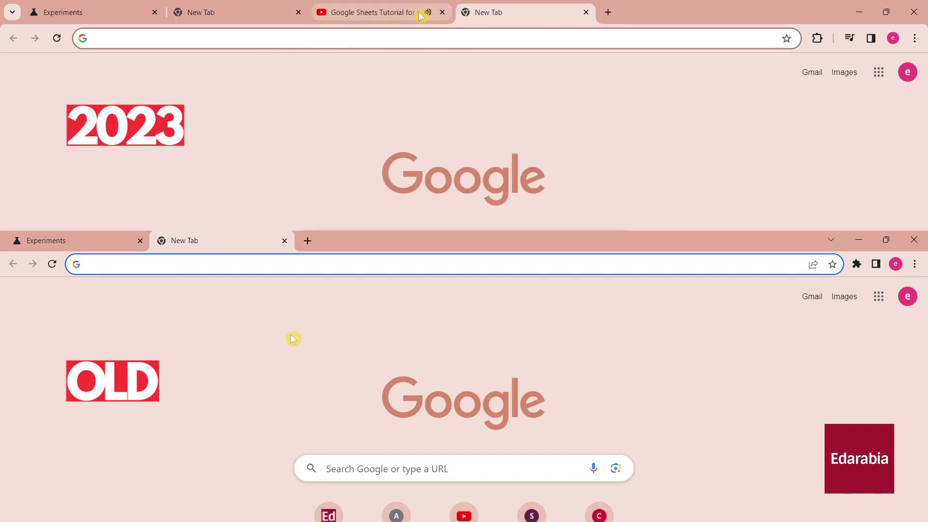
left_click(428, 16)
left_click(442, 12)
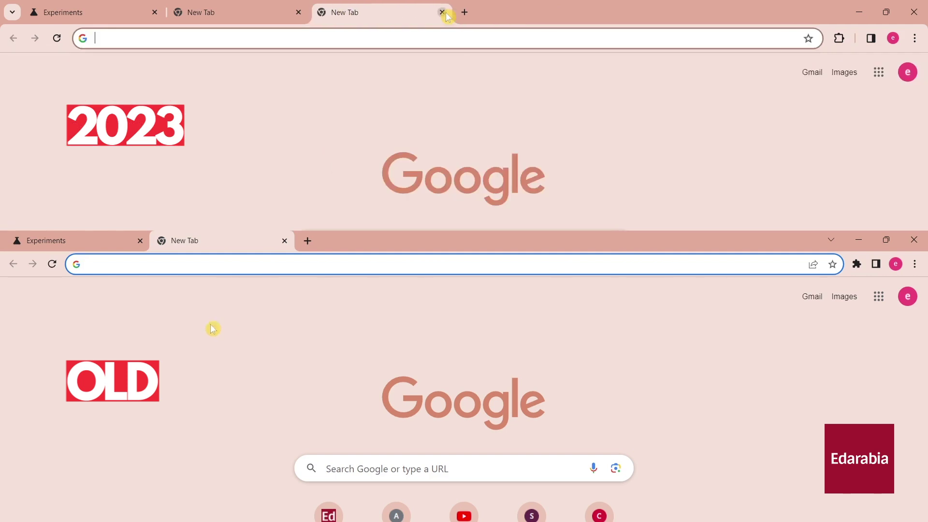
left_click(237, 13)
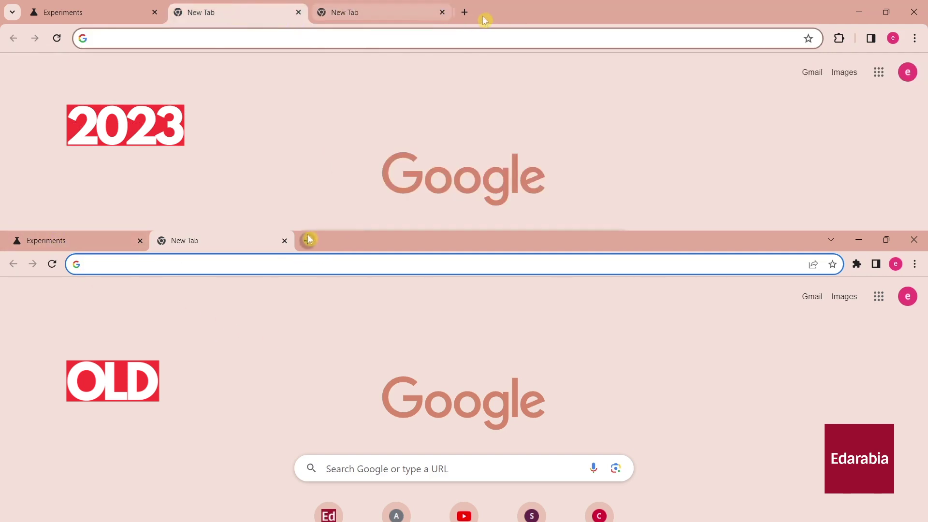
left_click(308, 241)
left_click(465, 13)
left_click(442, 12)
left_click(298, 12)
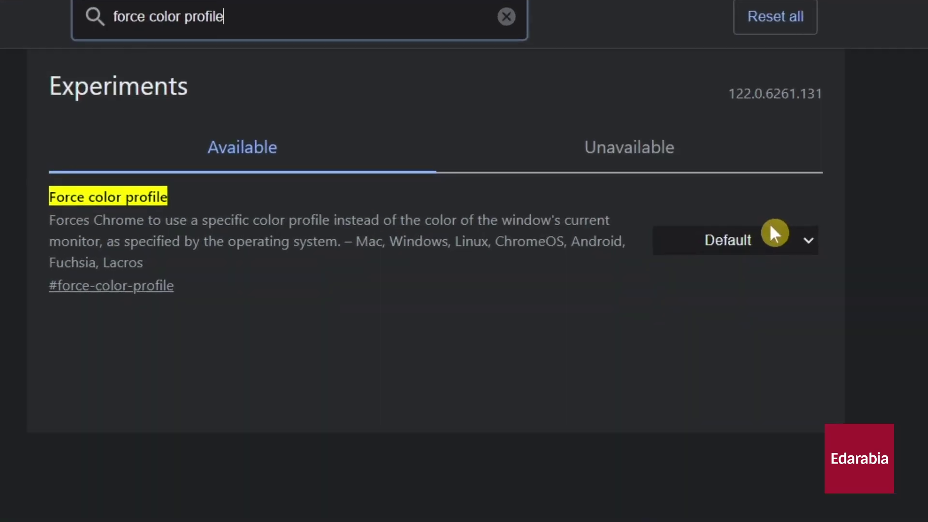
- Open the Force color profile dropdown to show its available colour profiles
left_click(643, 188)
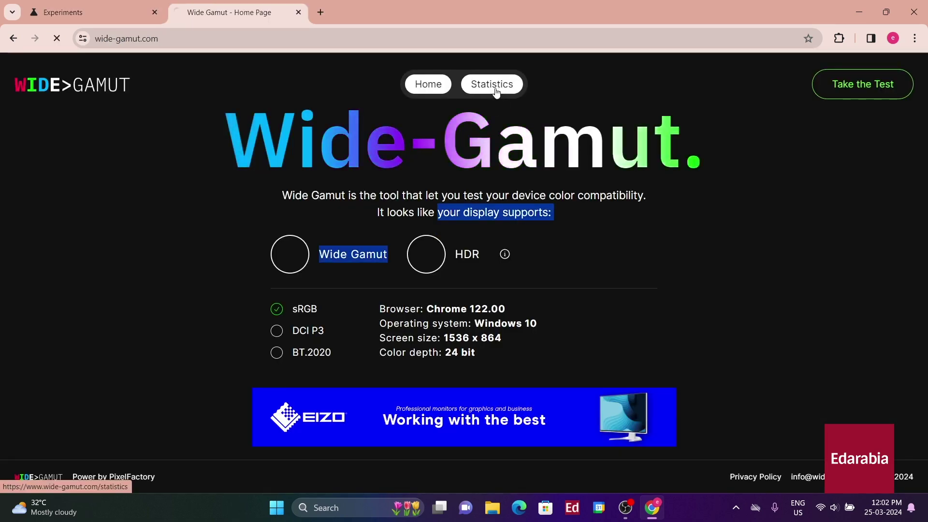
- Start the Wide Gamut colour test from the wide-gamut.com home page
left_click(487, 84)
left_click(425, 87)
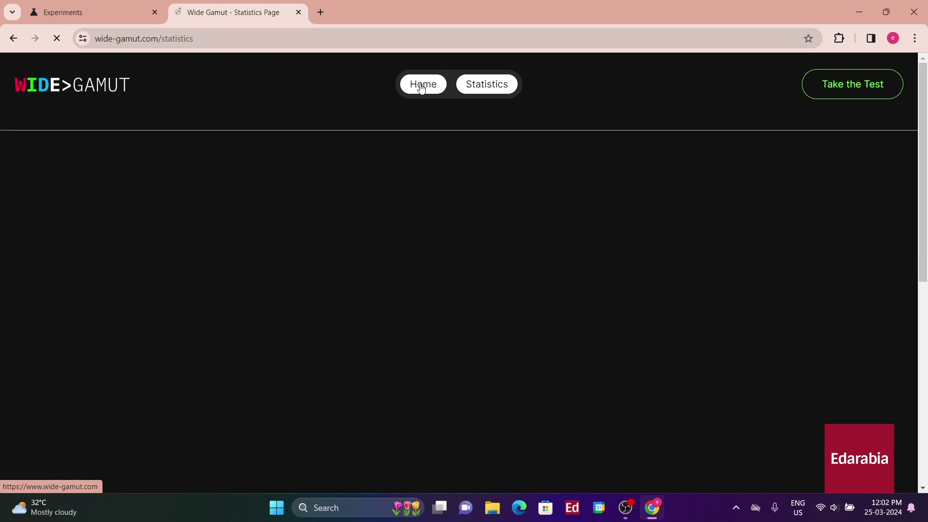
left_click(836, 94)
scroll(311, 326, "down", 10)
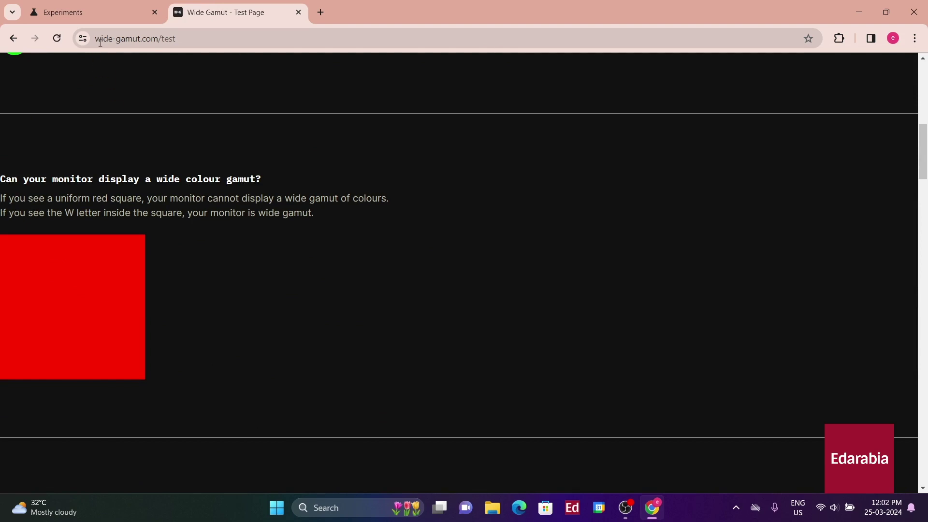
- Scroll through the test's wide-gamut, sRGB and HDR result sections
left_click(99, 10)
left_click(210, 10)
scroll(261, 213, "down", 8)
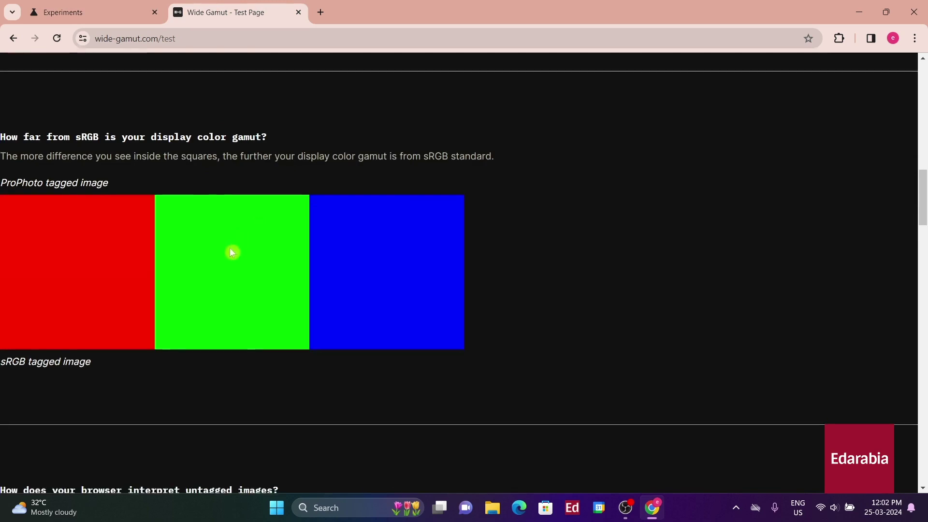
scroll(232, 252, "down", 20)
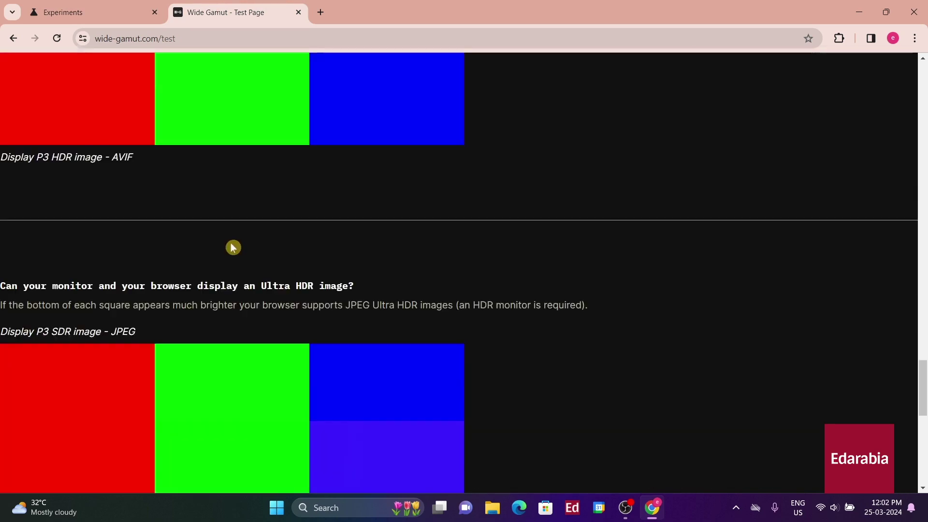
scroll(233, 248, "down", 14)
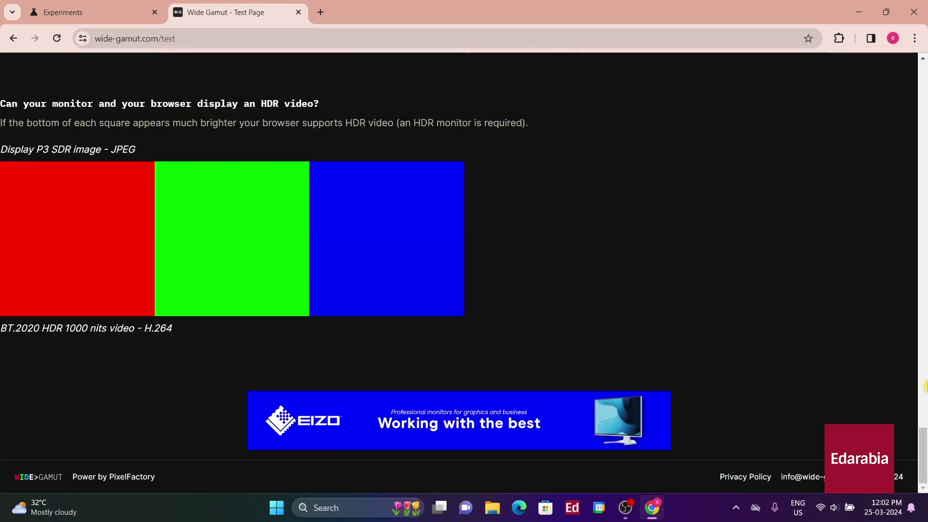
left_click_drag(923, 474, 850, 177)
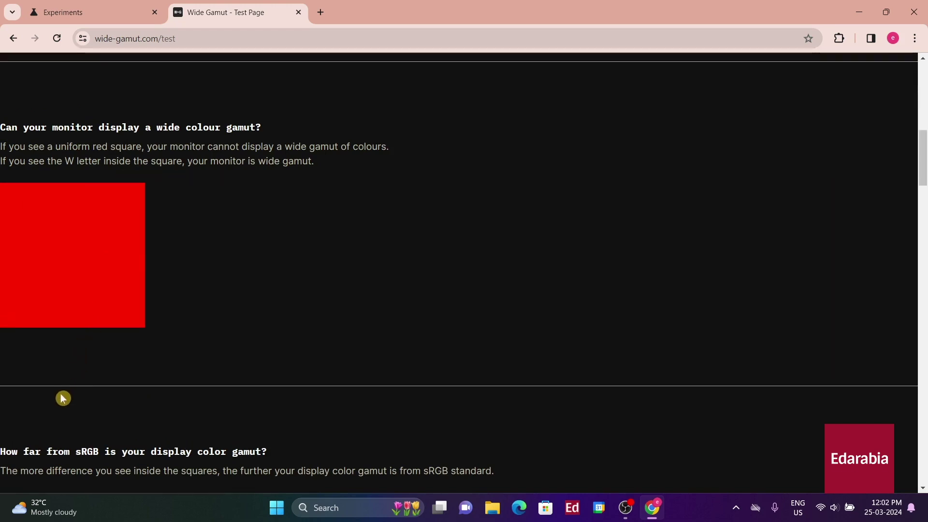
scroll(181, 255, "down", 7)
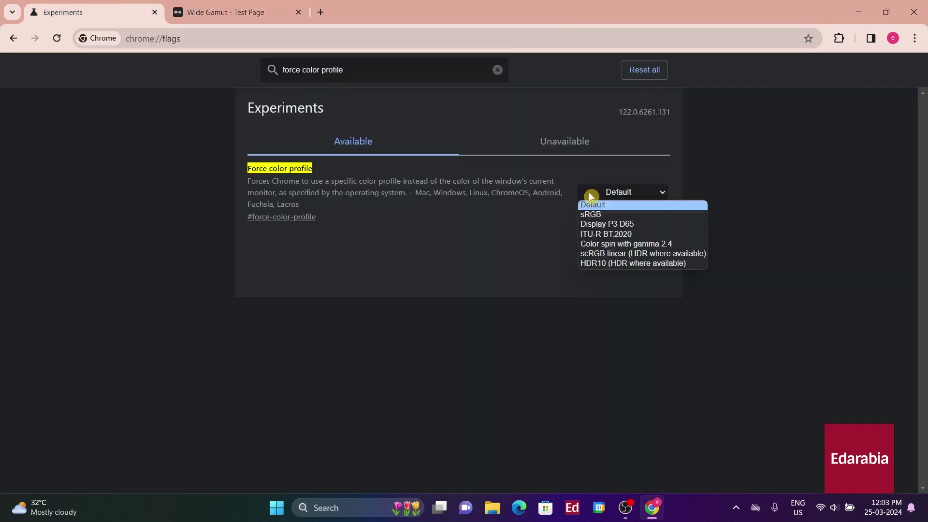
- Force the Display P3 D65 colour profile, then open the IMAGE SDR comparison test
left_click(624, 227)
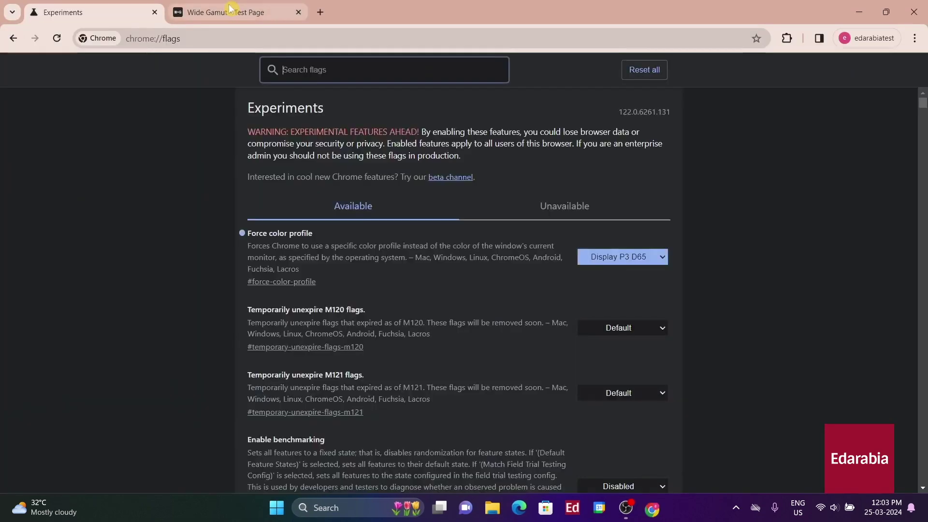
left_click(231, 9)
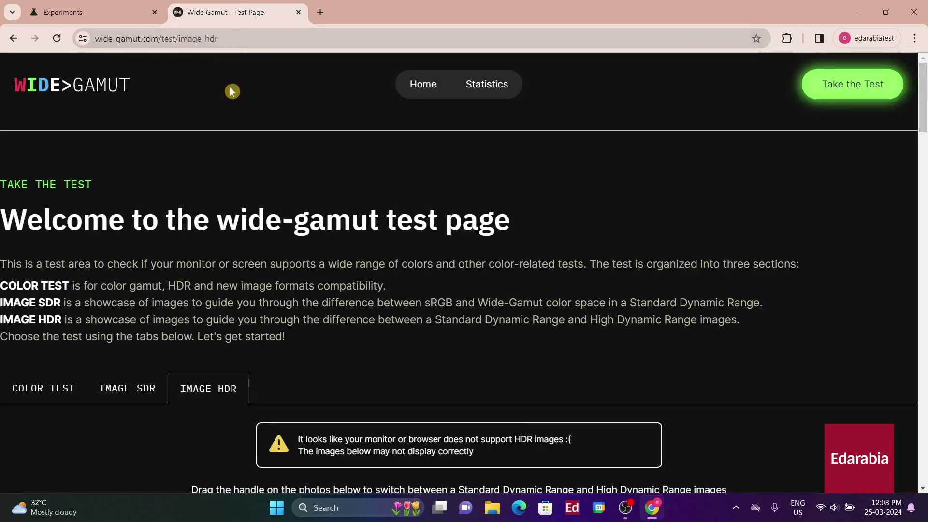
scroll(195, 316, "down", 3)
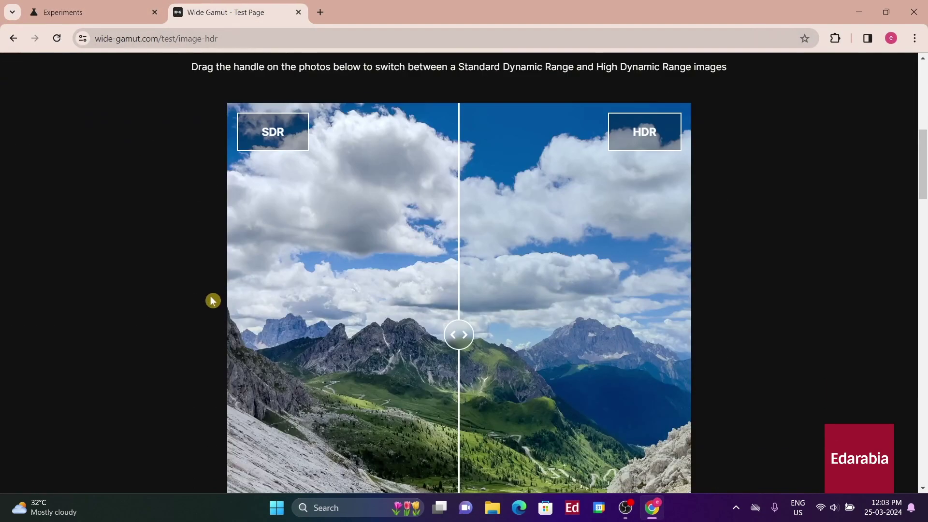
scroll(216, 298, "up", 1)
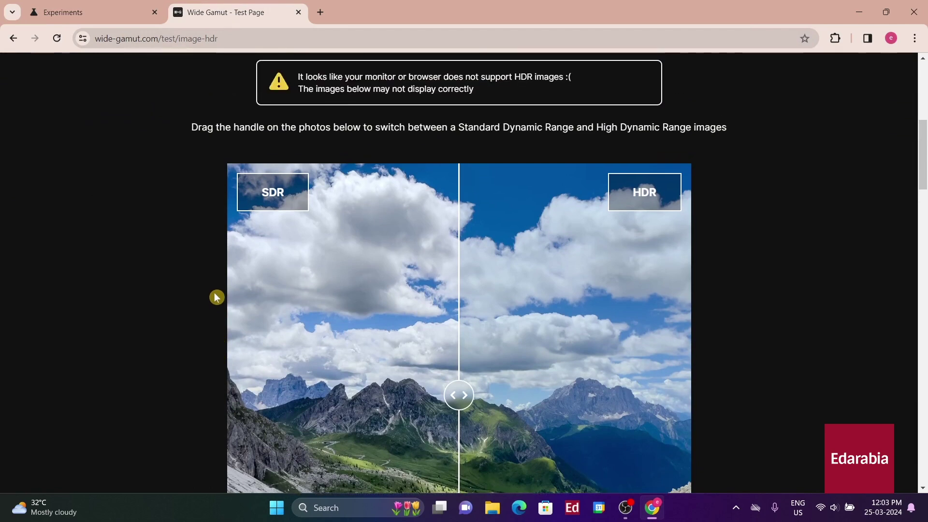
scroll(212, 290, "up", 1)
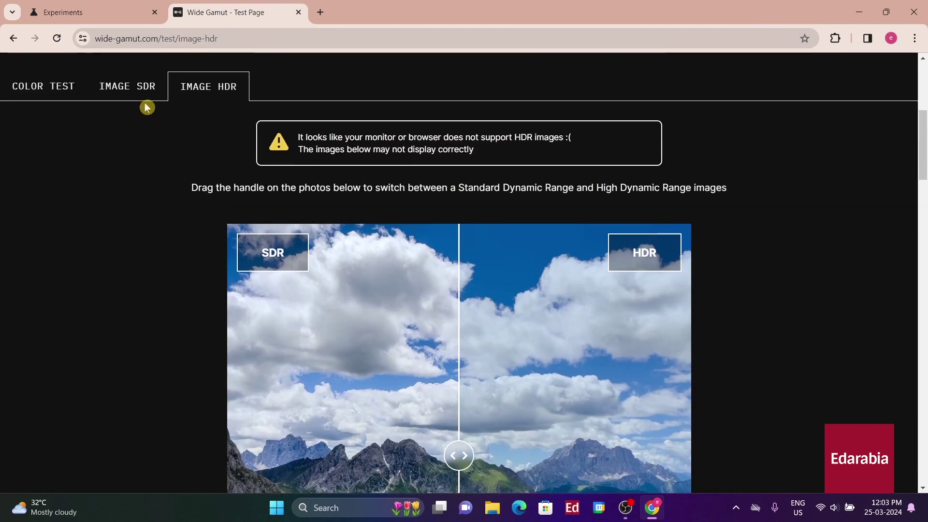
left_click(123, 83)
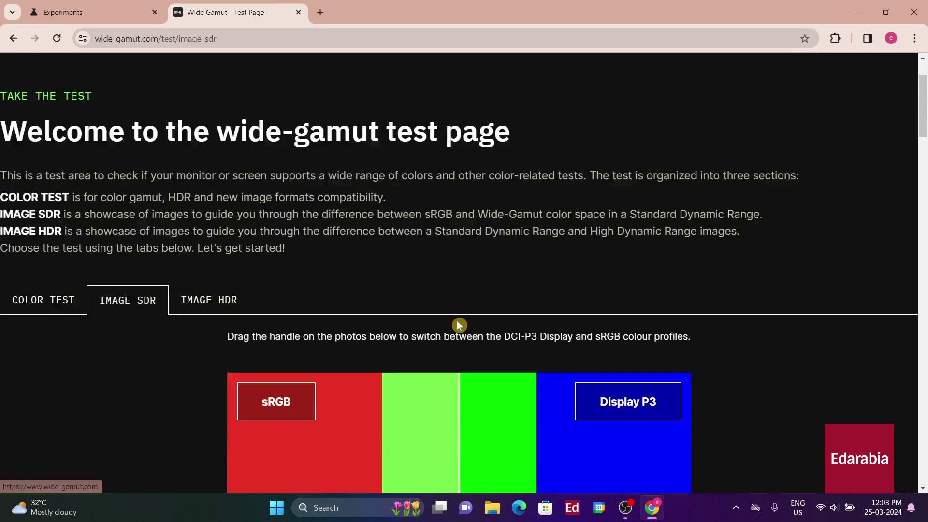
- Compare sRGB and Display P3 halves of the balls photo and pool portrait, then reload with F5
scroll(458, 325, "down", 4)
left_click_drag(459, 319, 377, 322)
scroll(382, 323, "down", 10)
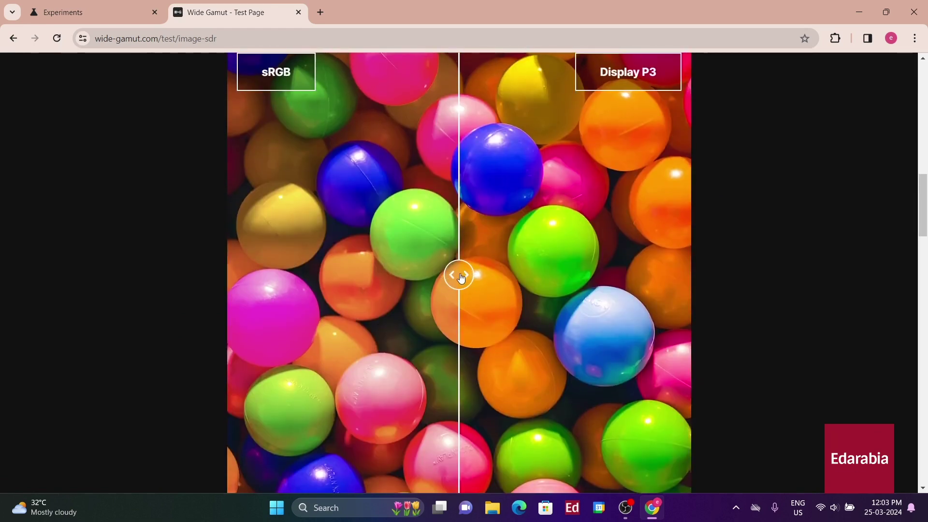
left_click_drag(461, 277, 395, 320)
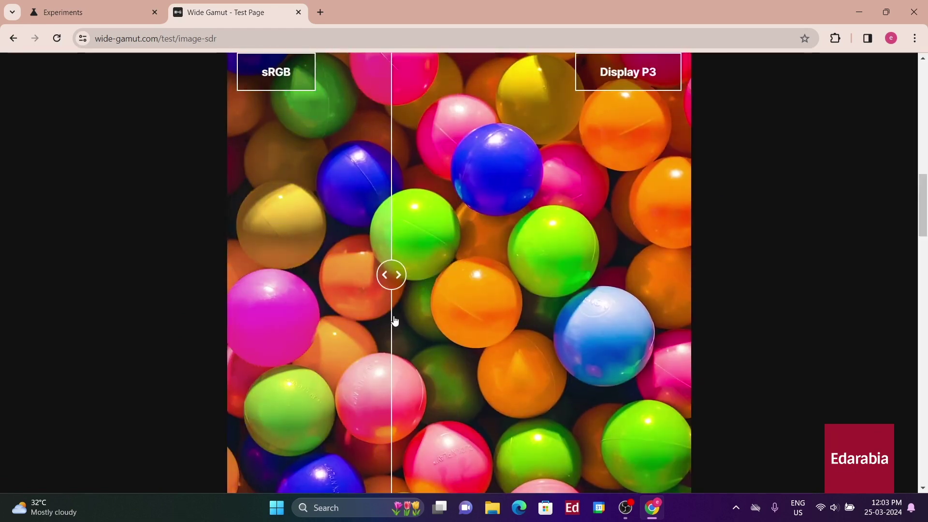
scroll(396, 318, "down", 16)
scroll(404, 313, "down", 8)
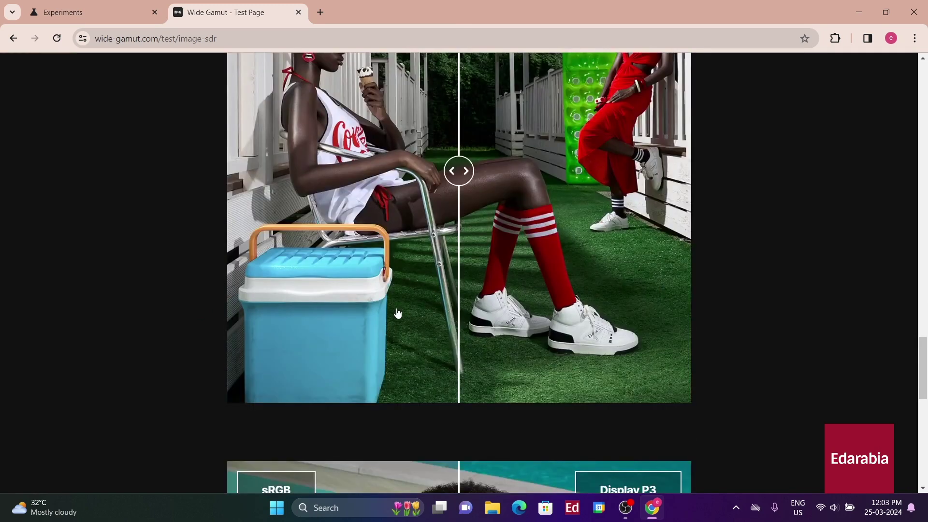
scroll(396, 314, "up", 3)
scroll(403, 309, "down", 9)
mouse_move(444, 390)
left_mouse_down()
mouse_move(457, 391)
mouse_move(243, 389)
mouse_move(566, 389)
mouse_move(435, 392)
left_mouse_up()
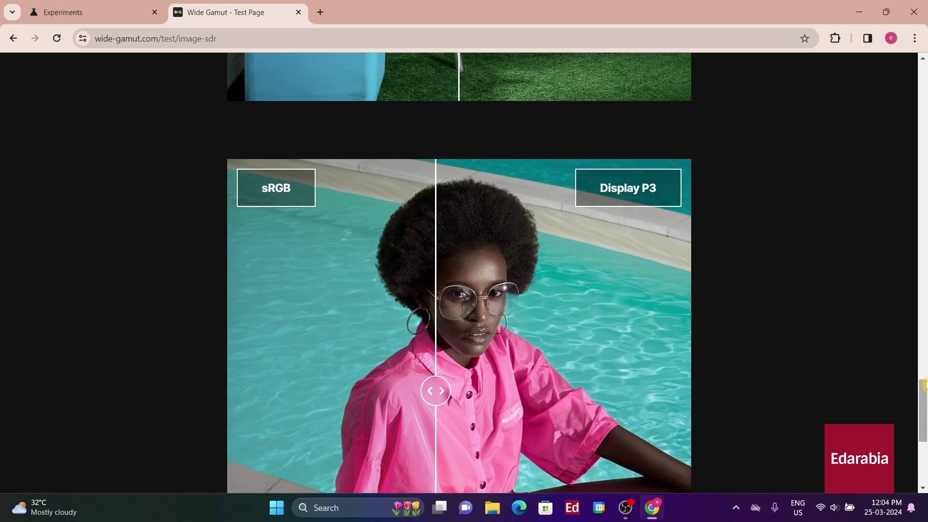
left_click_drag(921, 440, 921, 473)
key("F5")
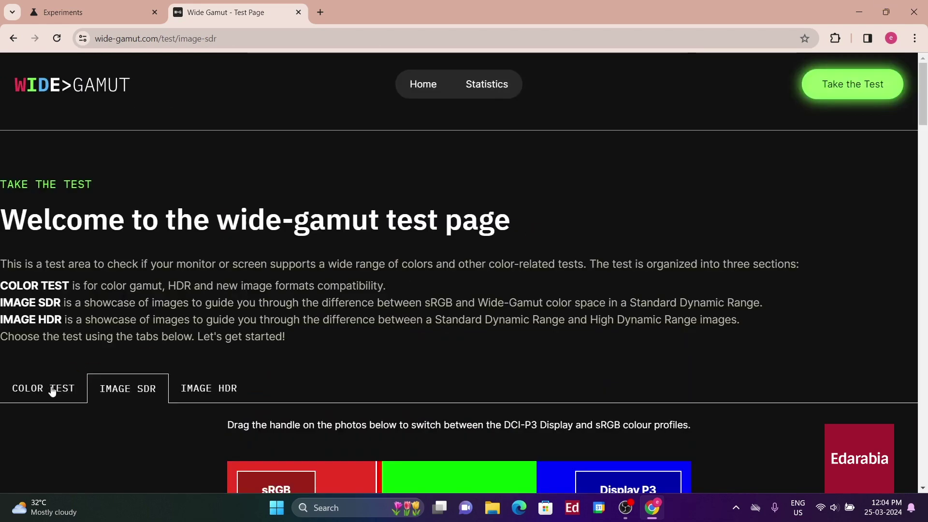
- Review the colour test results, then go back to the Experiments flags page
scroll(531, 426, "down", 12)
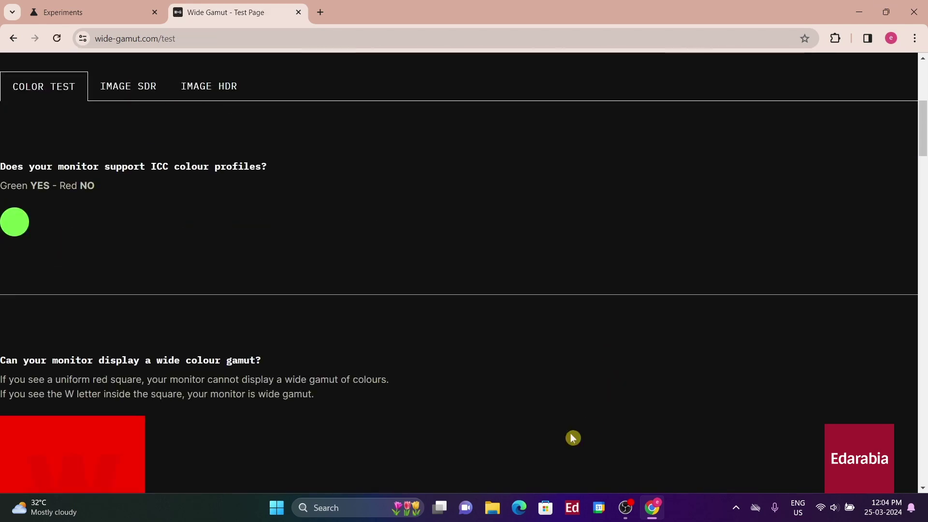
scroll(534, 436, "up", 1)
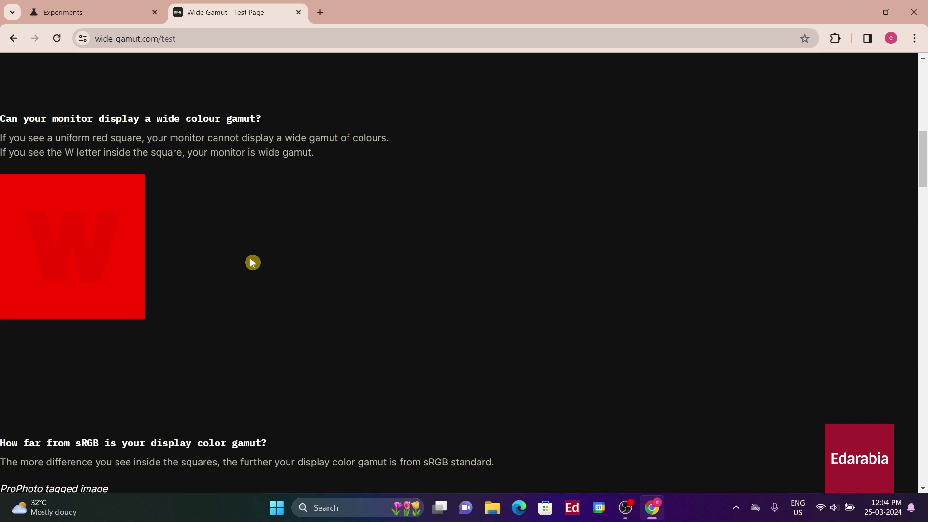
left_click(72, 12)
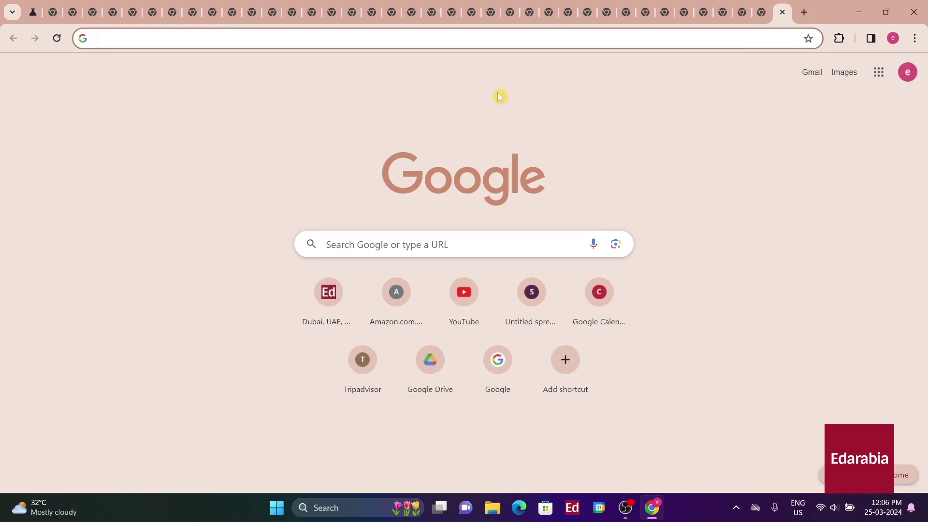
- Set tab scrolling to 'Enabled - tabs shrink to a large width' with many tabs open
mouse_move(797, 18)
left_mouse_down()
mouse_move(806, 4)
mouse_move(786, 18)
left_mouse_up()
left_click(801, 13)
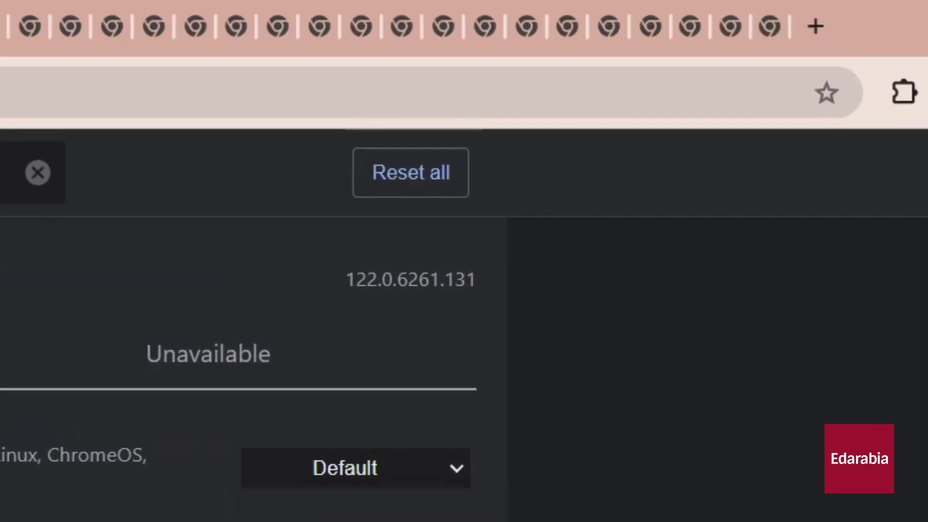
key("Return")
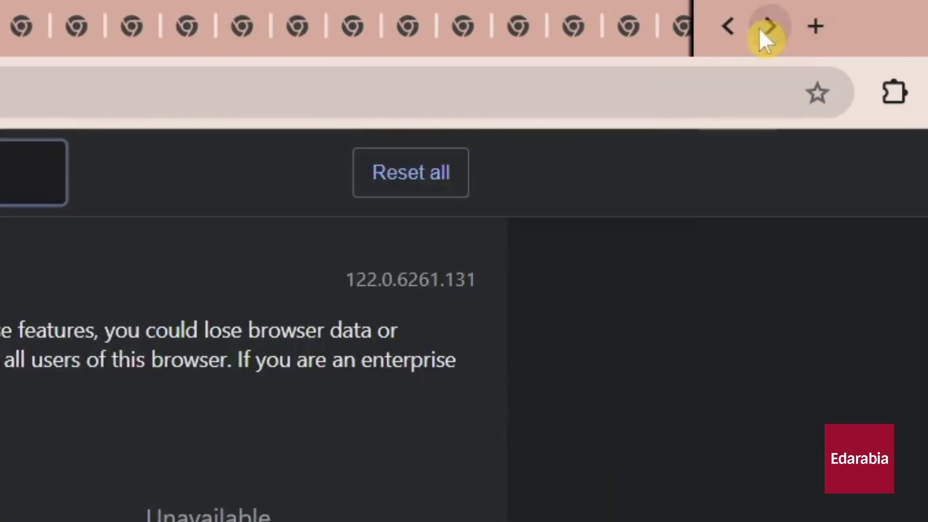
- Scroll the crowded tab strip left and right, then switch between tabs
left_click(759, 28)
left_click(710, 30)
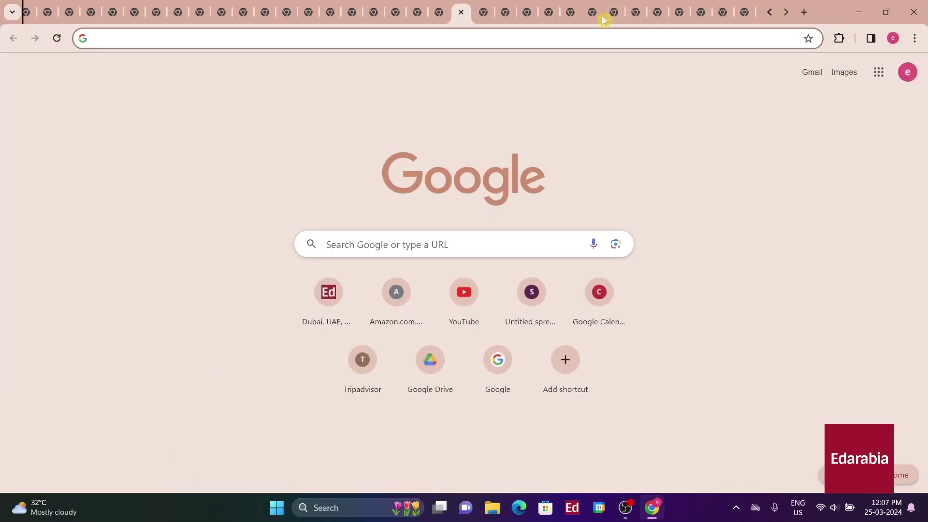
left_click(767, 14)
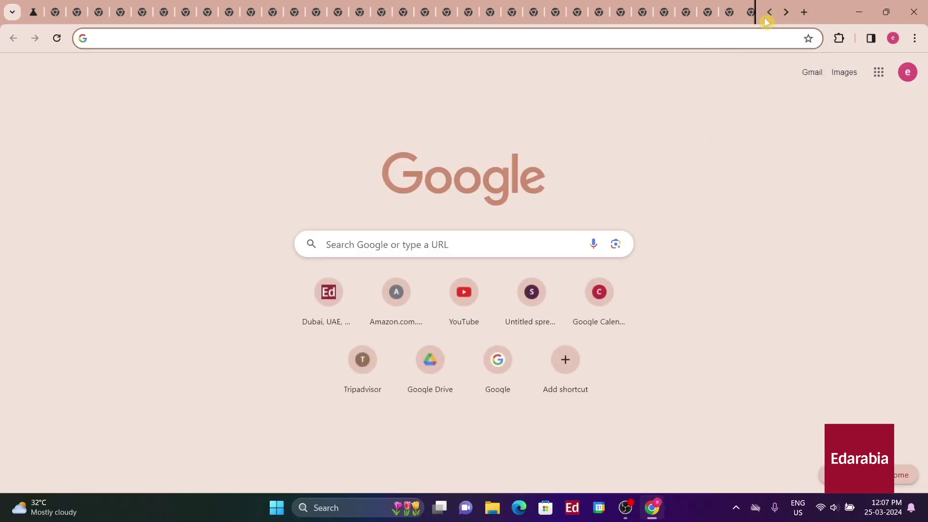
left_click(65, 15)
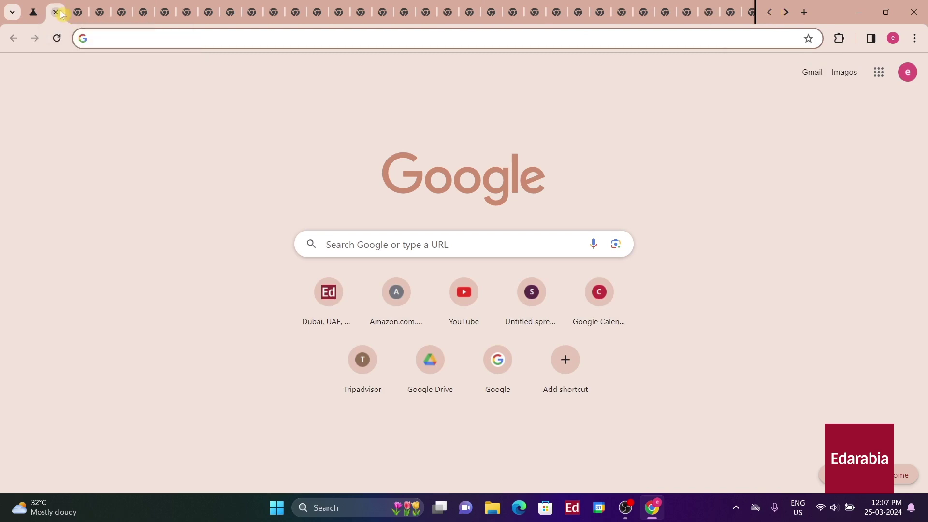
left_click(143, 13)
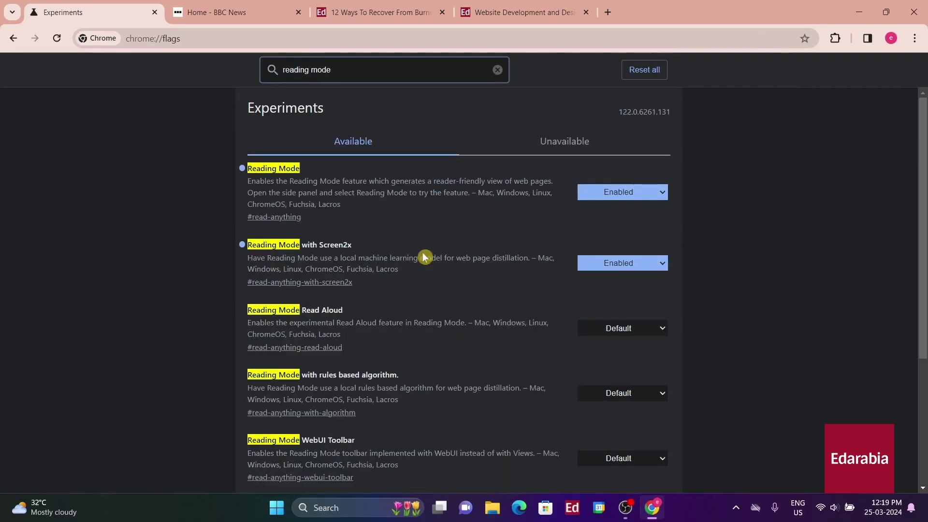
- Enable 'Reading Mode with rules based algorithm' and relaunch Chrome
left_click(657, 394)
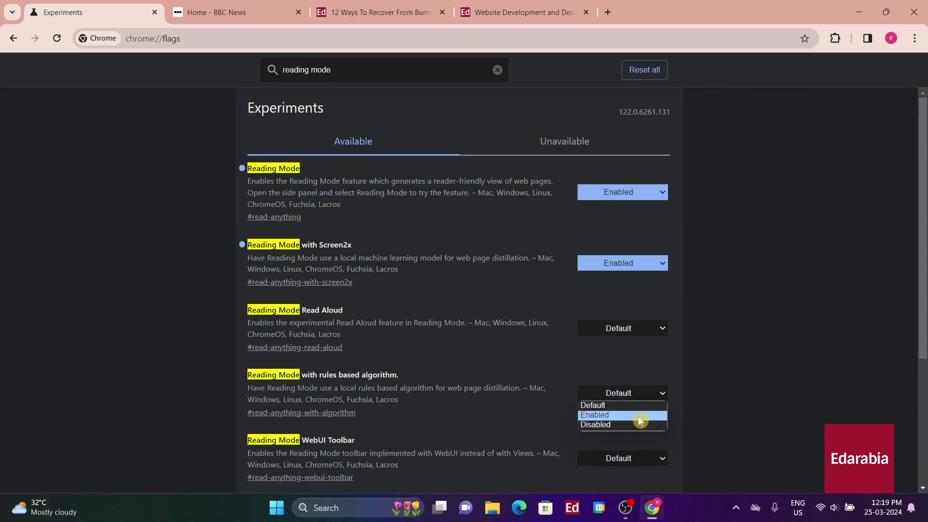
left_click(639, 415)
left_click(894, 464)
- Show the BBC News page in a Reading mode side panel
left_click(212, 12)
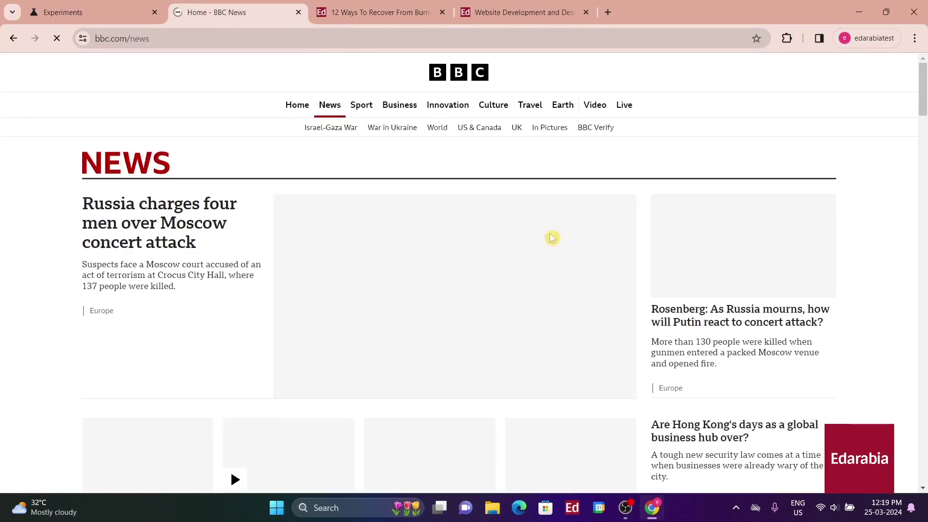
left_click(818, 38)
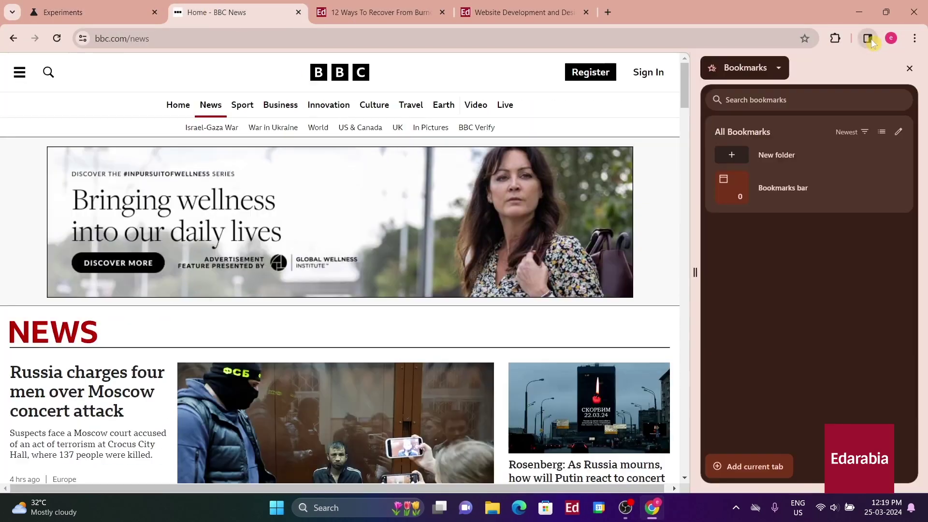
left_click(783, 71)
left_click(751, 143)
left_click_drag(704, 247, 393, 296)
scroll(395, 296, "down", 6)
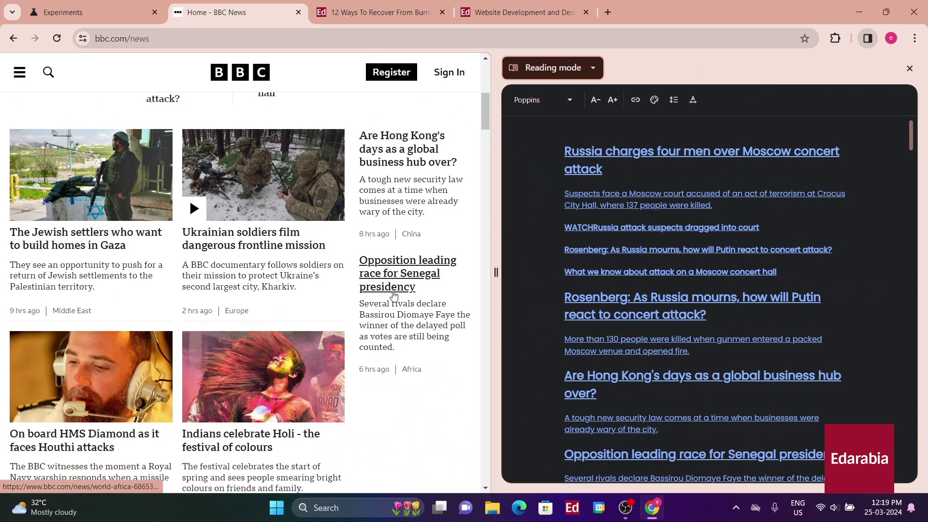
scroll(257, 300, "down", 7)
scroll(270, 273, "up", 3)
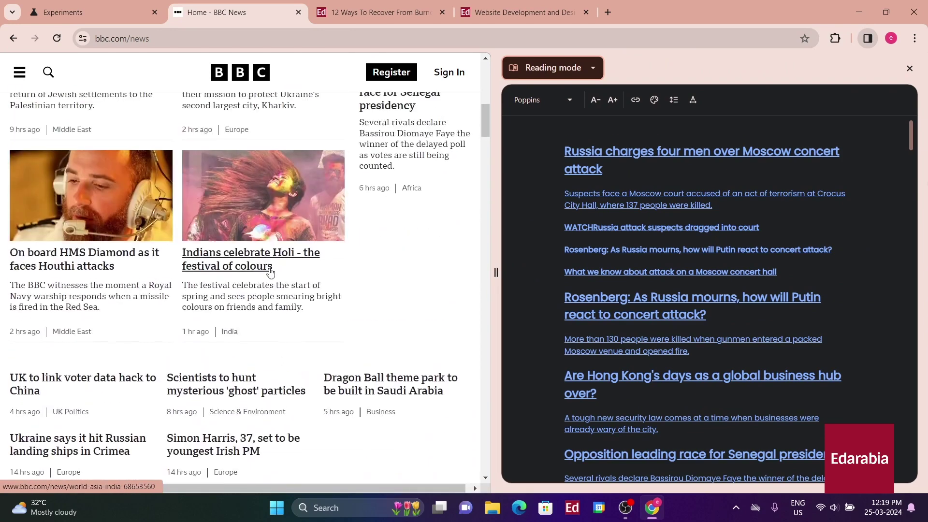
- Open the Holi festival article and scroll through it in Reading mode
left_click(270, 273)
scroll(315, 289, "down", 12)
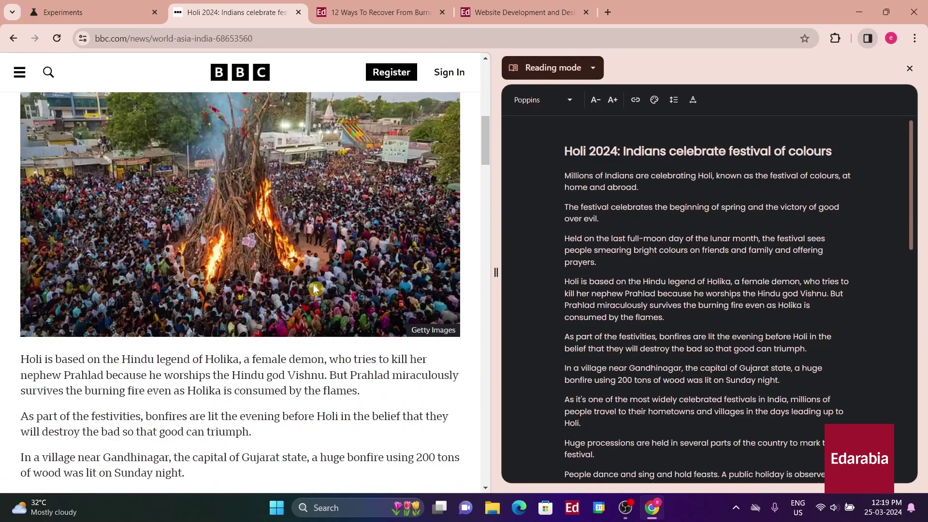
scroll(293, 278, "down", 6)
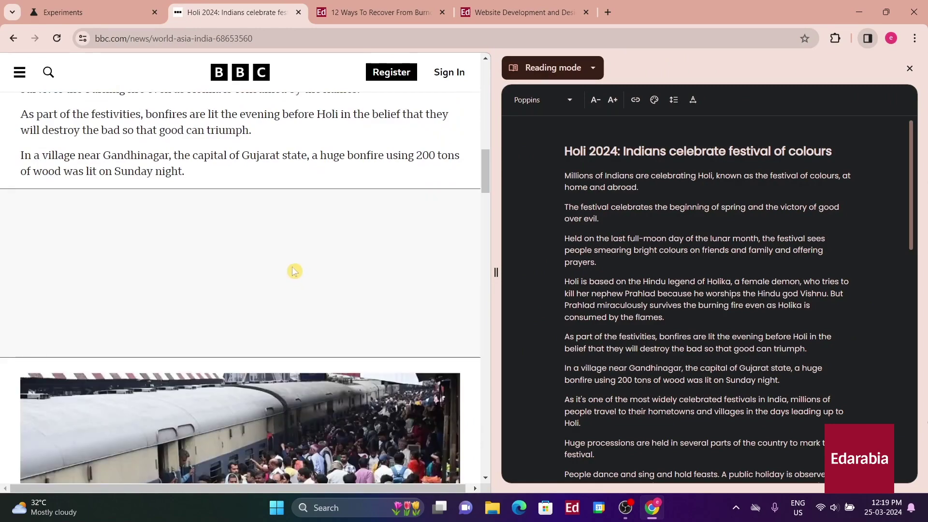
scroll(293, 276, "down", 6)
scroll(285, 273, "up", 9)
scroll(653, 236, "down", 6)
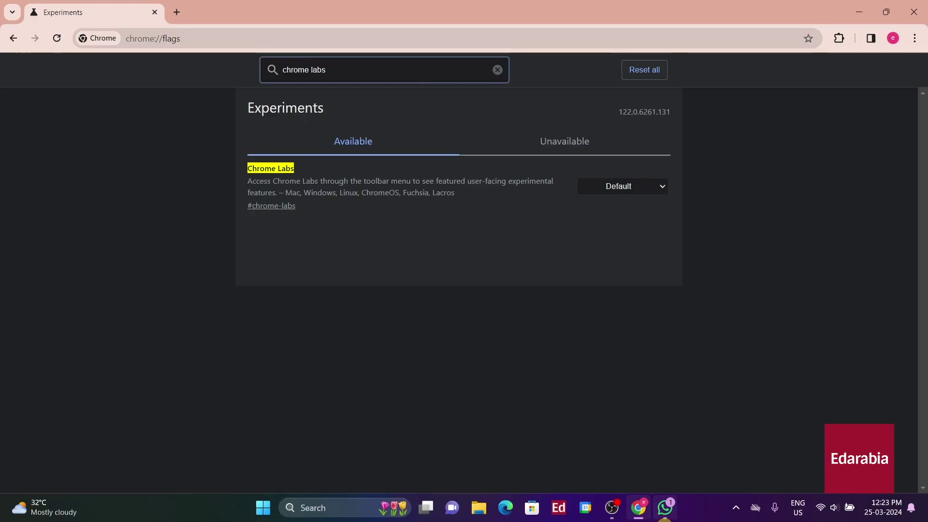
- Close WhatsApp, then set the Chrome Labs flag to Enabled
mouse_move(664, 516)
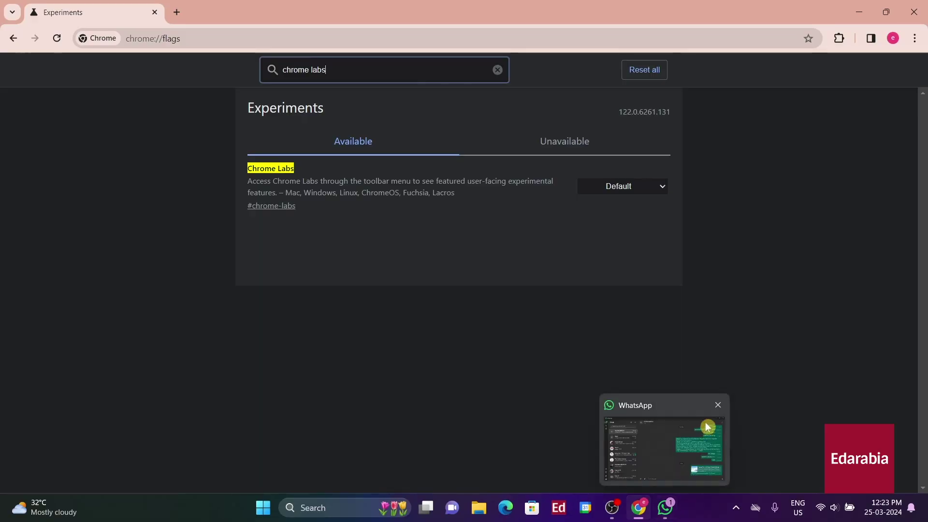
middle_click(679, 486)
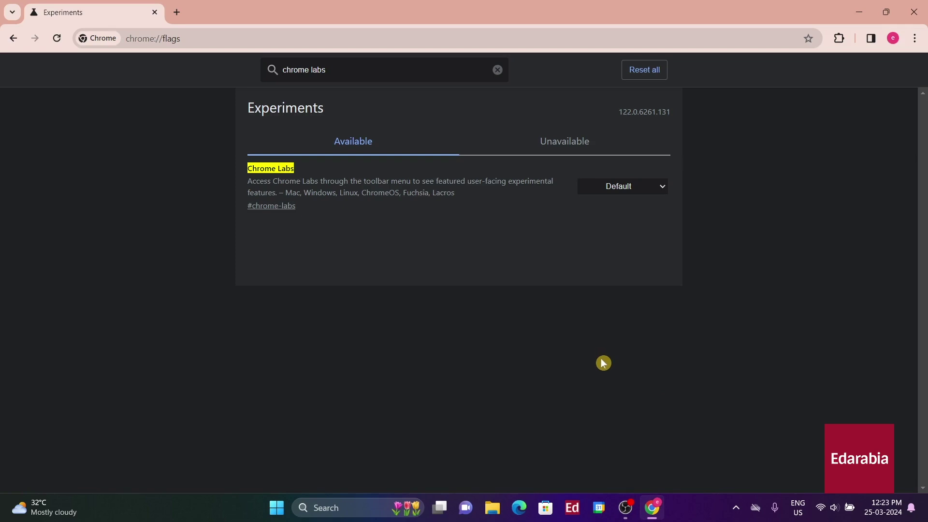
left_click(635, 188)
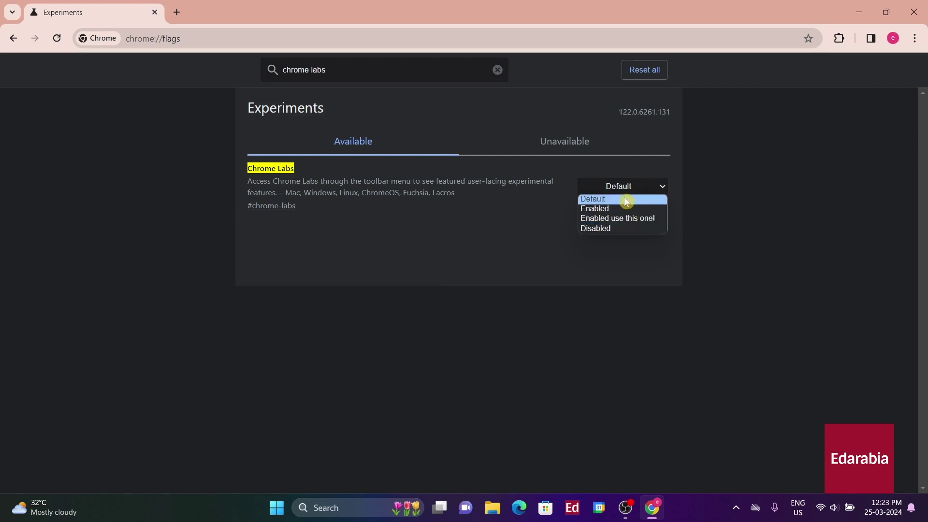
left_click(613, 209)
- Relaunch Chrome to apply the enabled Chrome Labs flag
left_click(902, 466)
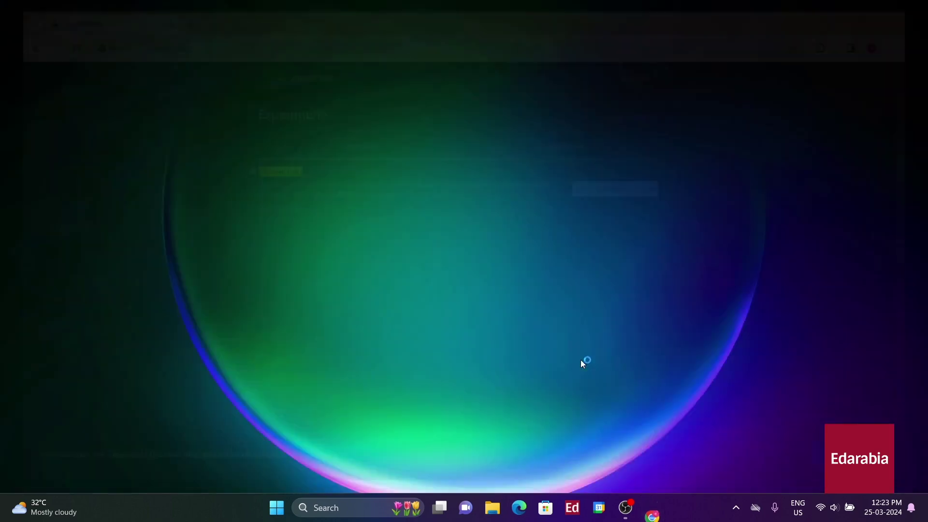